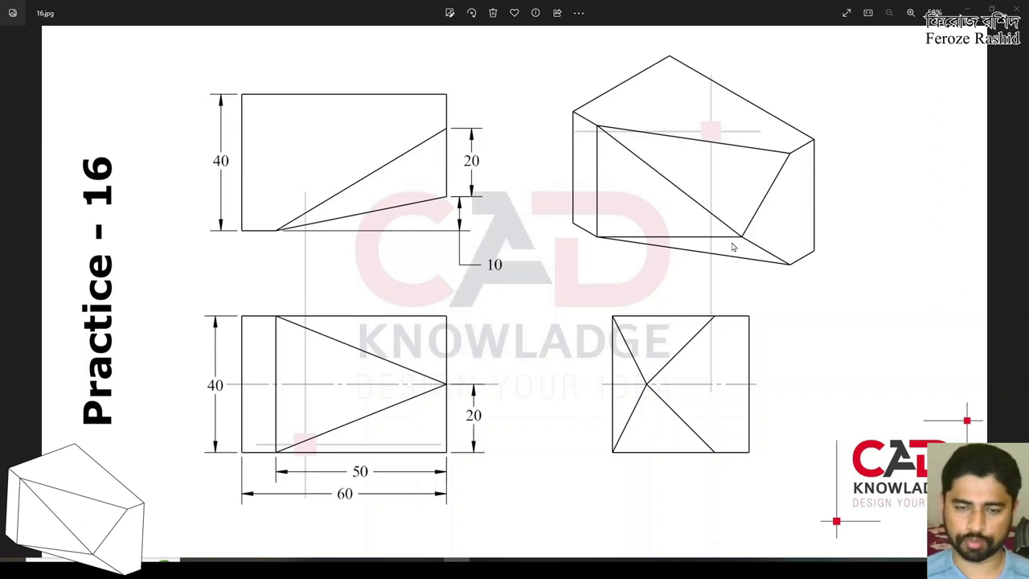
Switch to FreeCAD, create a new document and activate the Part Design workbench.
{"action": "left_click", "coordinate": [433, 560]}
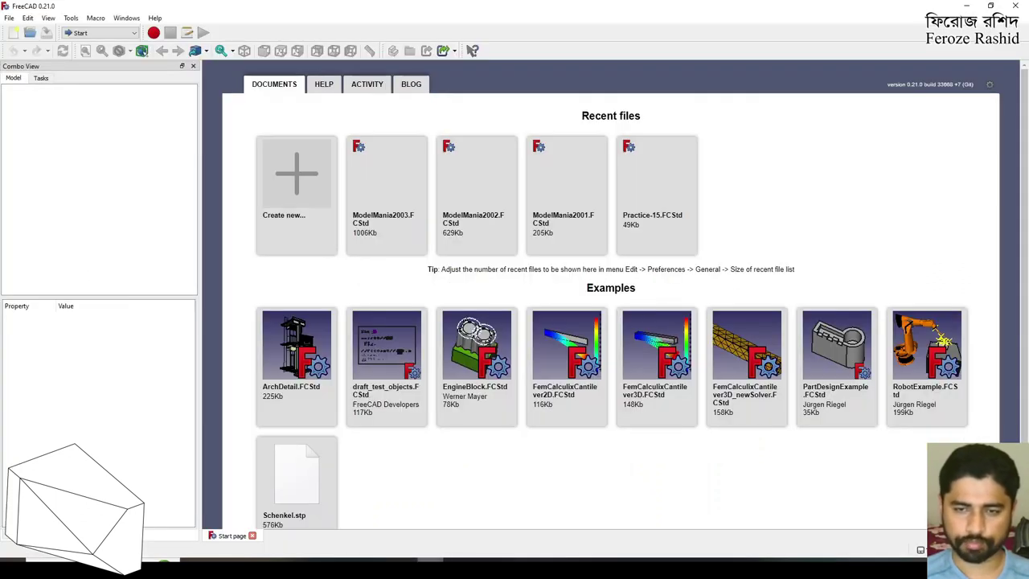
{"action": "left_click", "coordinate": [286, 191]}
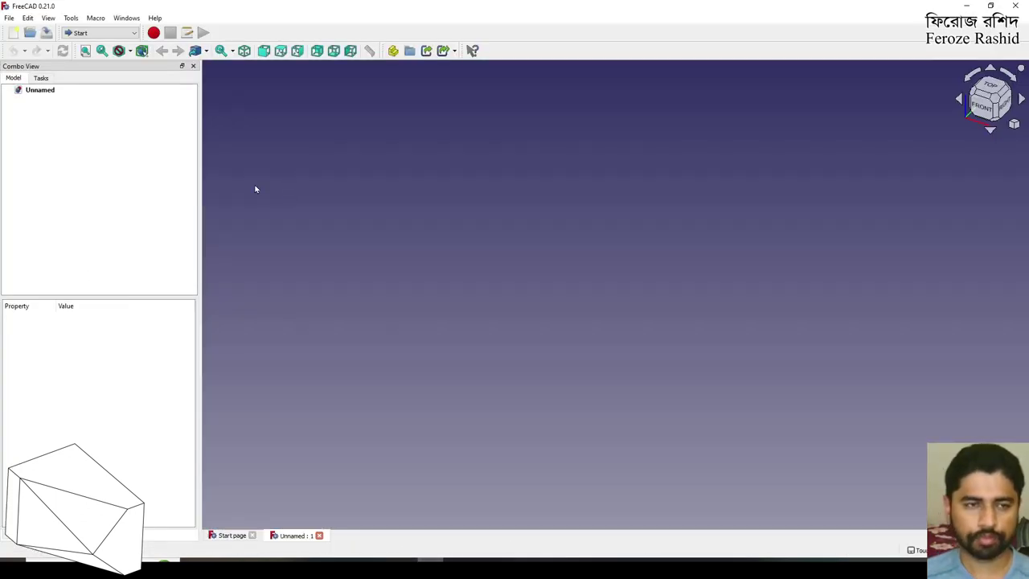
{"action": "left_click", "coordinate": [117, 34]}
{"action": "left_click", "coordinate": [96, 161]}
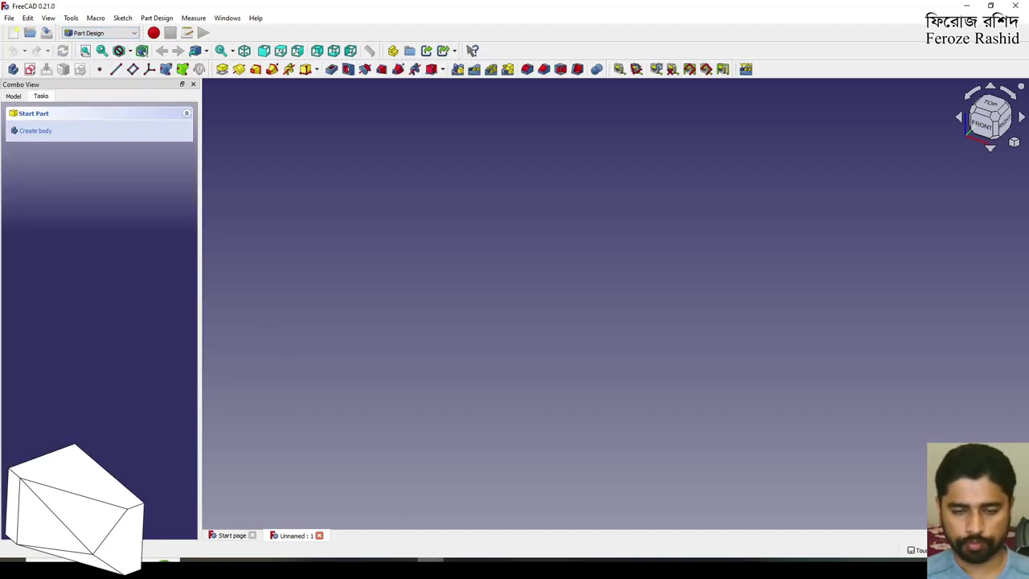
{"action": "left_click", "coordinate": [404, 560]}
{"action": "left_click", "coordinate": [404, 560]}
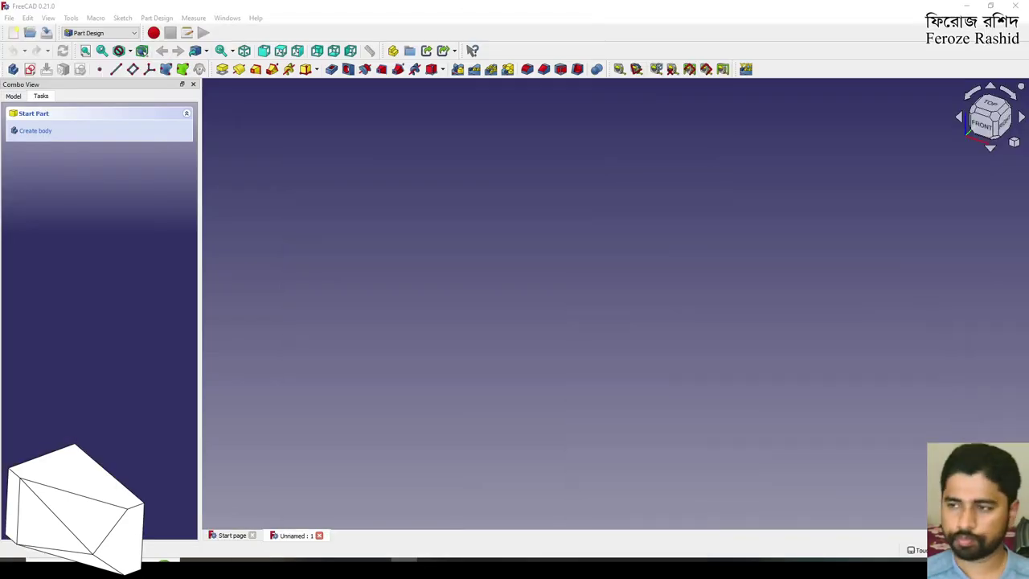
Create a body and start a sketch on its XY plane.
{"action": "left_click", "coordinate": [36, 131]}
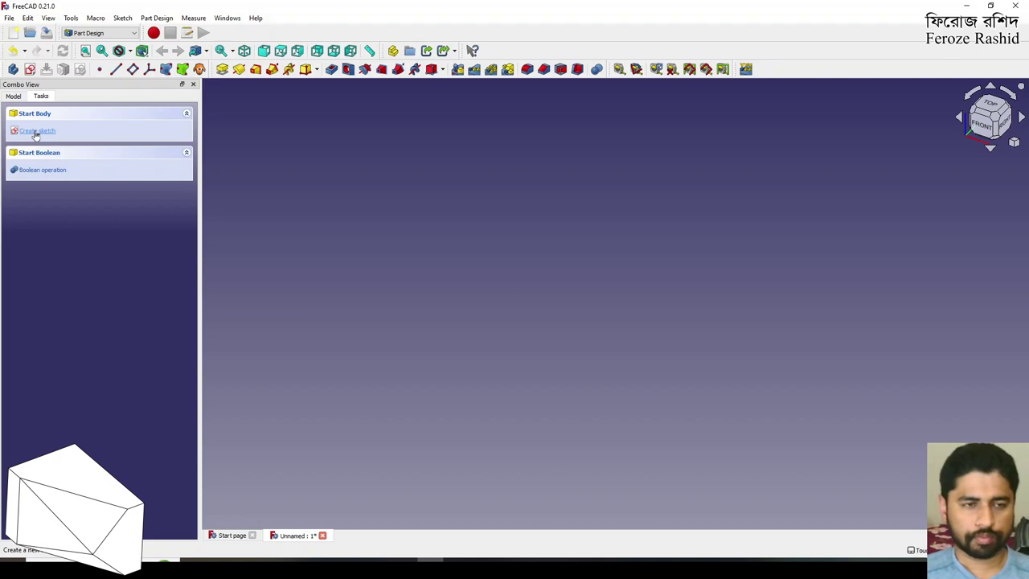
{"action": "left_click", "coordinate": [36, 131]}
{"action": "left_click", "coordinate": [560, 239]}
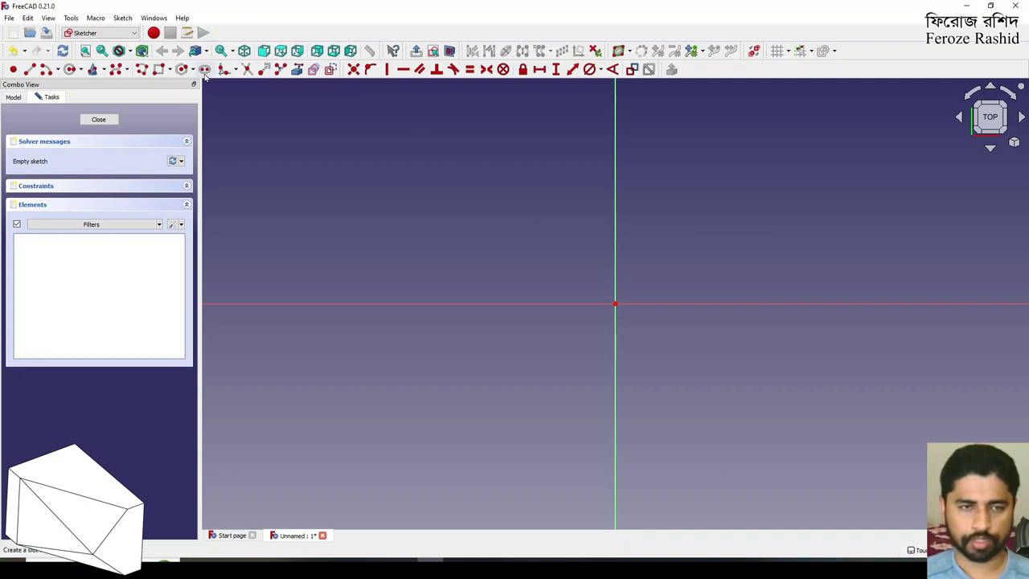
Sketch a centered rectangle about 28 mm high around the origin.
{"action": "left_click", "coordinate": [171, 70]}
{"action": "left_click", "coordinate": [161, 84]}
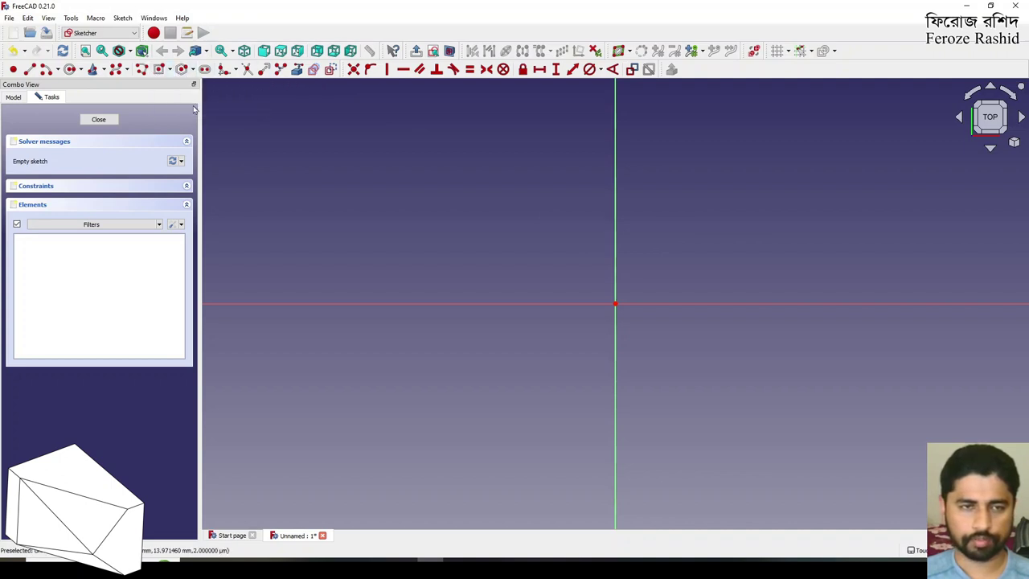
{"action": "left_click", "coordinate": [615, 304]}
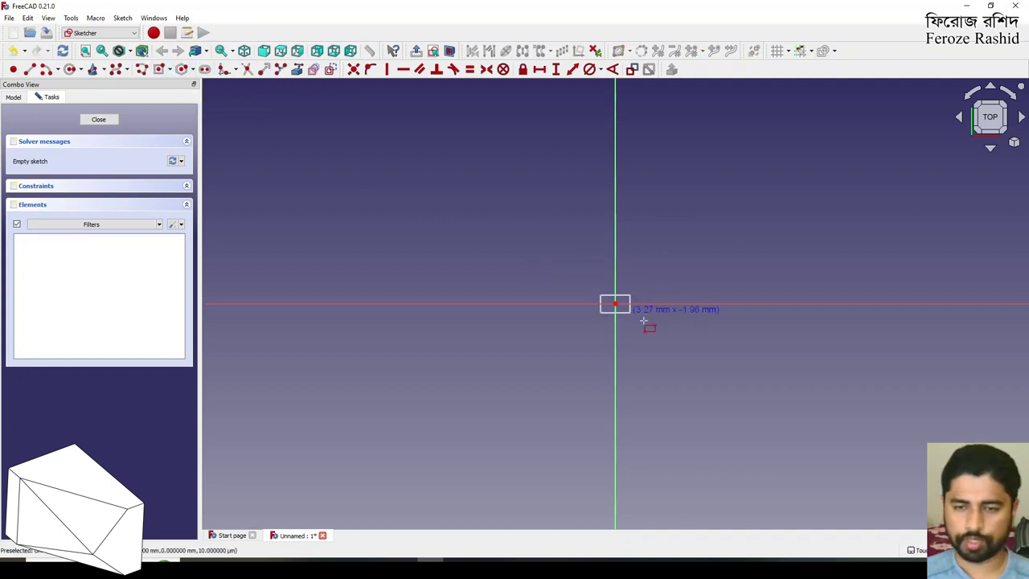
{"action": "left_click", "coordinate": [706, 366]}
{"action": "right_click", "coordinate": [709, 366]}
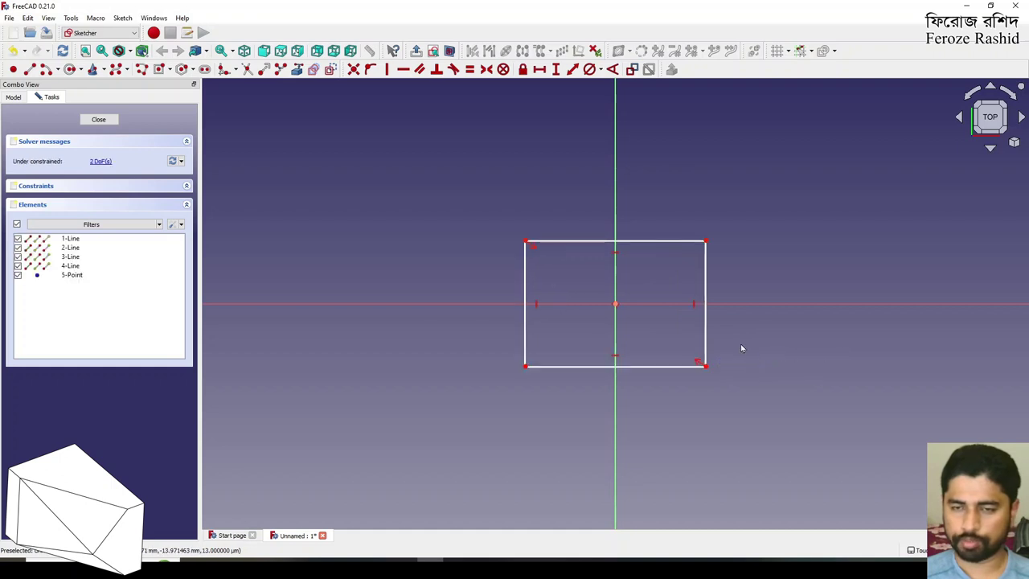
Constrain the rectangle to a width of 60 mm and a height of 40 mm.
{"action": "left_click", "coordinate": [659, 242]}
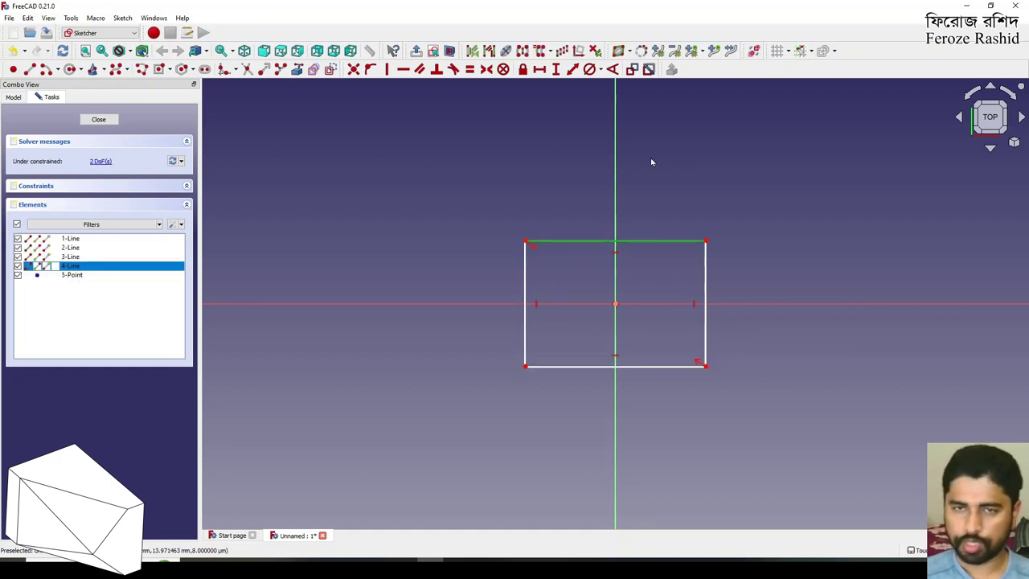
{"action": "left_click", "coordinate": [540, 69]}
{"action": "type", "text": "60"}
{"action": "key", "text": "Return"}
{"action": "left_click", "coordinate": [481, 249]}
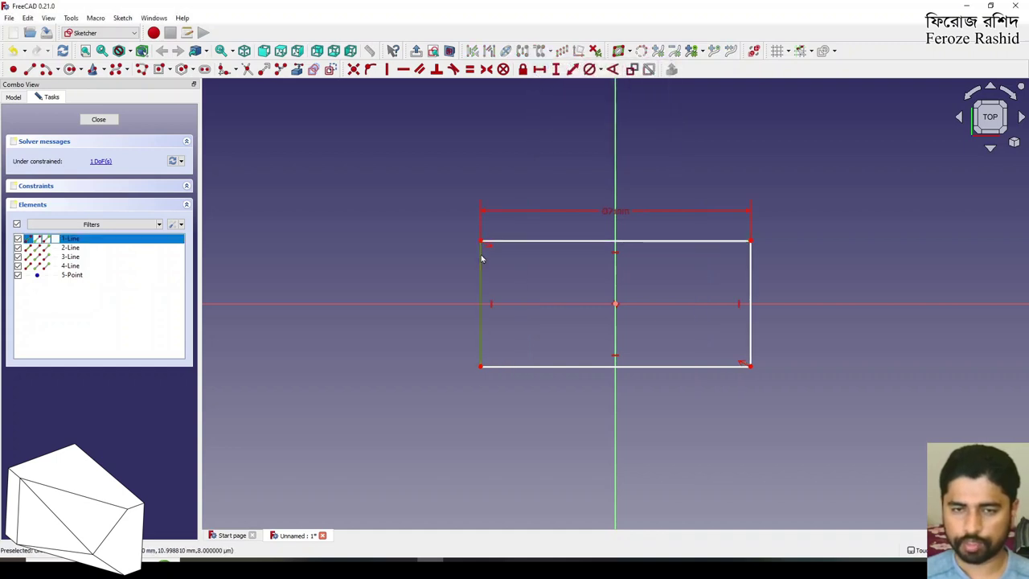
{"action": "left_click", "coordinate": [556, 69]}
{"action": "type", "text": "40"}
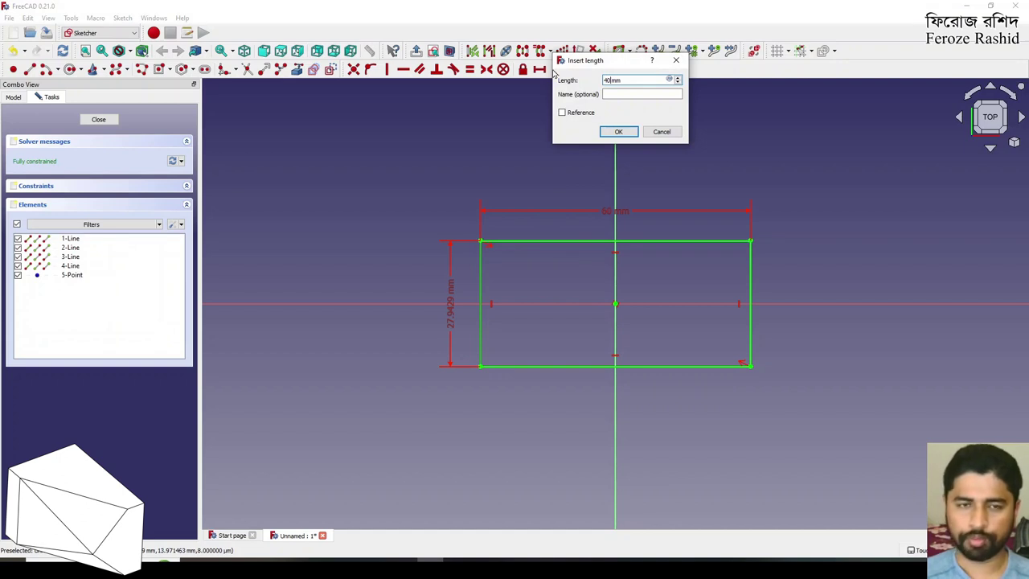
{"action": "key", "text": "Return"}
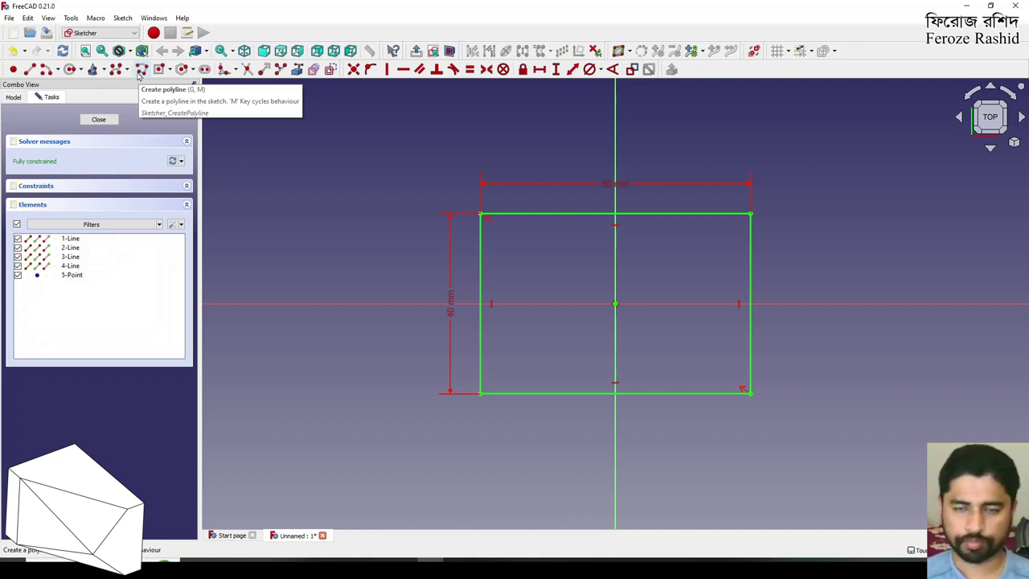
Finish the rectangle sketch and pad it to a length of 40 mm.
{"action": "left_click", "coordinate": [99, 119]}
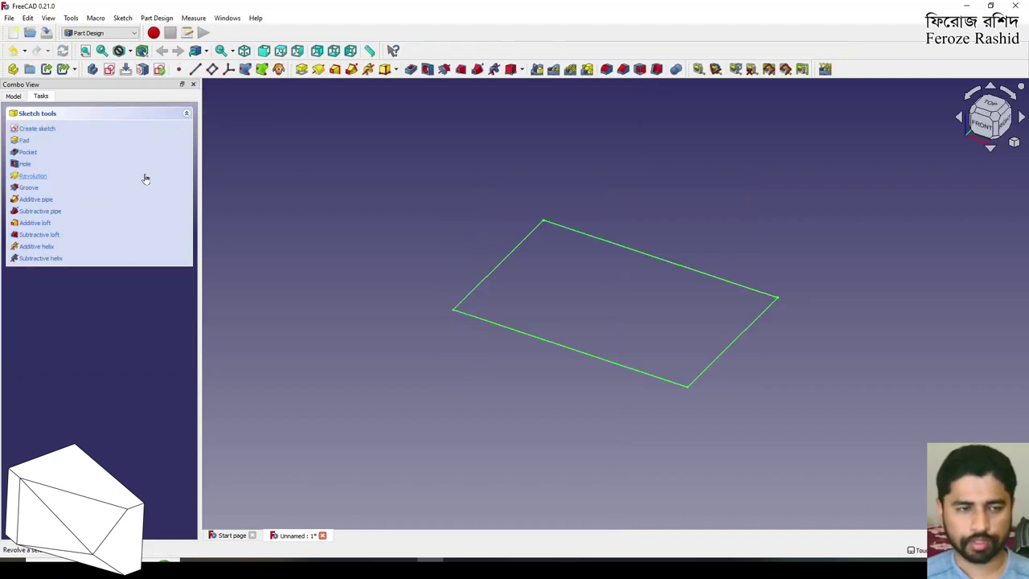
{"action": "left_click", "coordinate": [18, 97]}
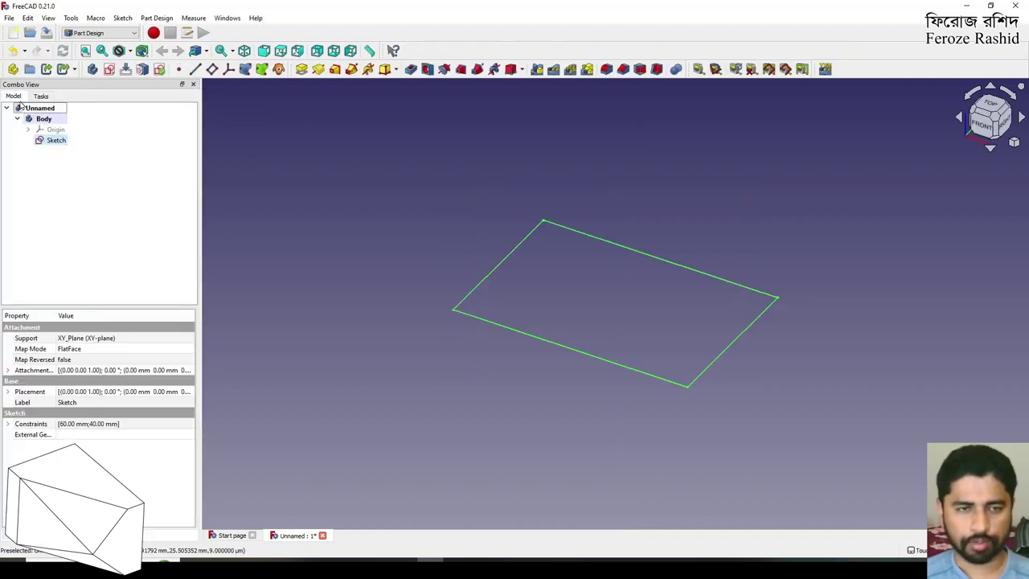
{"action": "left_click", "coordinate": [300, 69]}
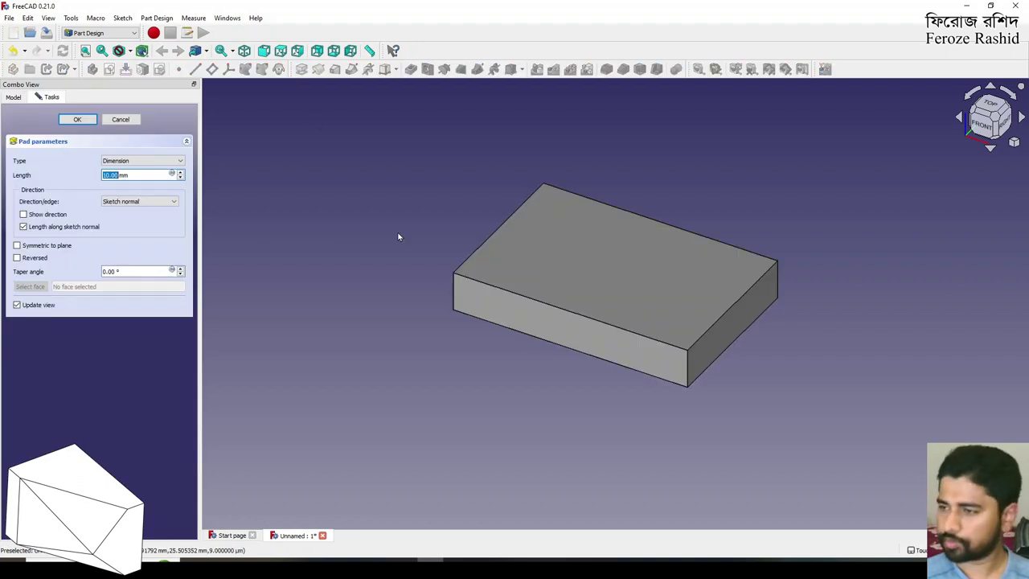
{"action": "type", "text": "40"}
{"action": "key", "text": "Return"}
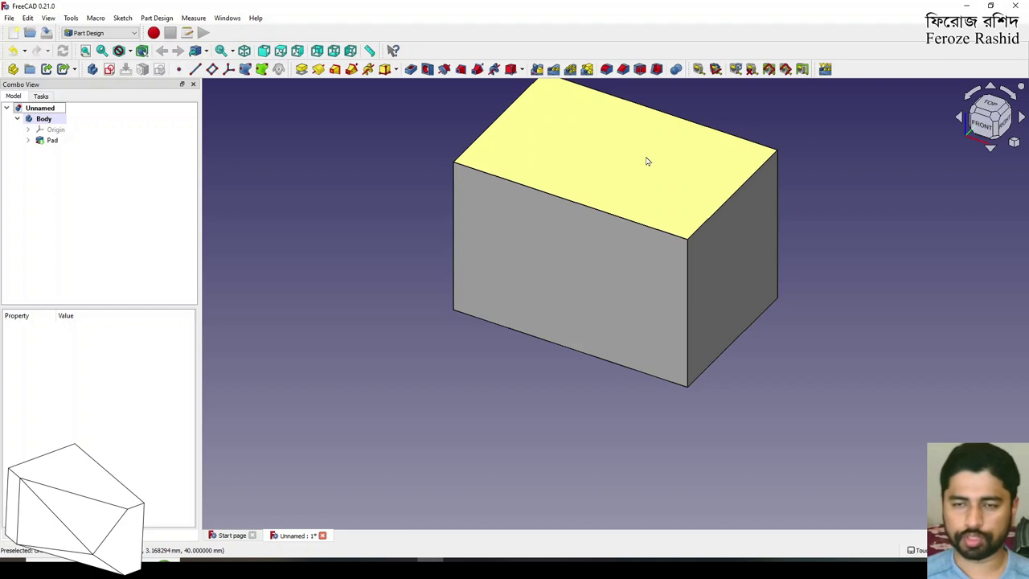
Start a sketch on the block's top face and link its front and right edges as external geometry.
{"action": "left_click", "coordinate": [624, 182]}
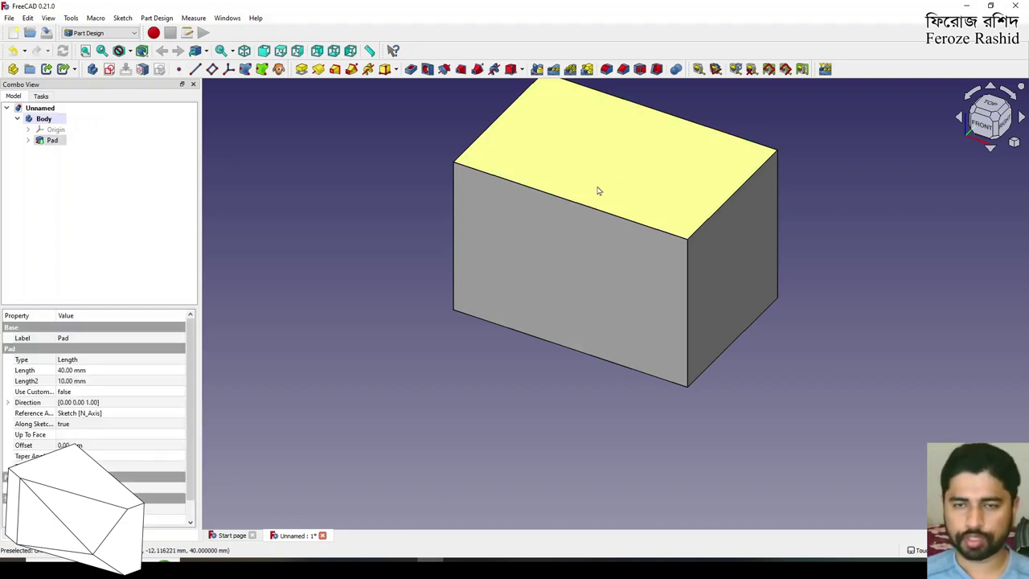
{"action": "left_click", "coordinate": [109, 69]}
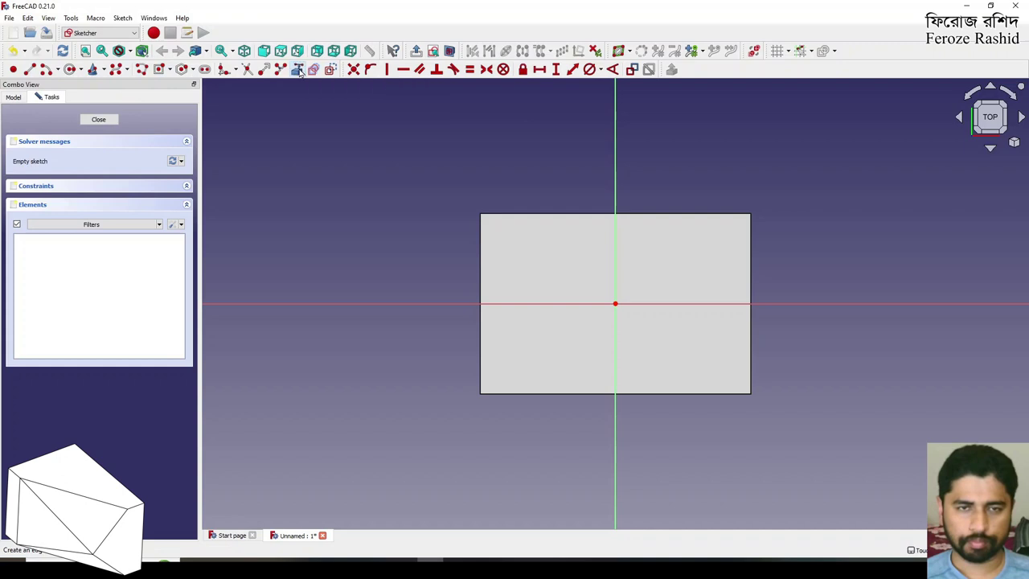
{"action": "left_click", "coordinate": [576, 394]}
{"action": "left_click", "coordinate": [750, 329]}
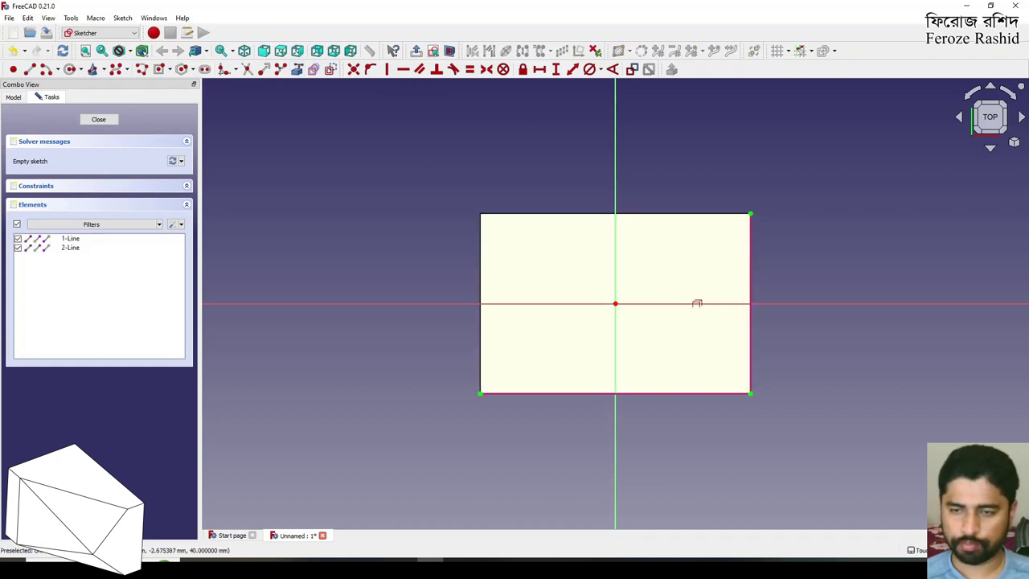
Draw a diagonal line from near the front edge's left end to the upper part of the right edge.
{"action": "left_click", "coordinate": [31, 70]}
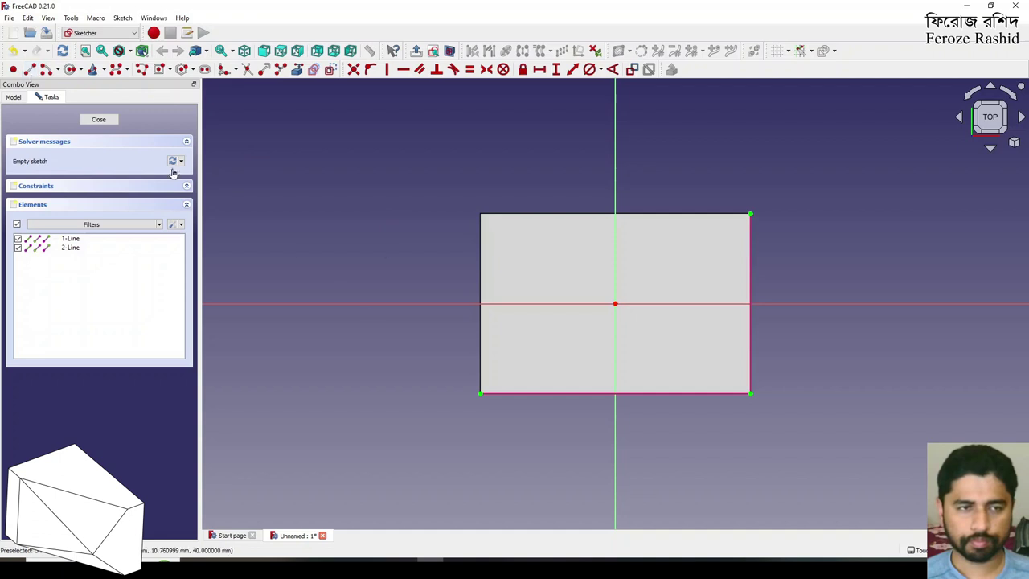
{"action": "left_click", "coordinate": [531, 393]}
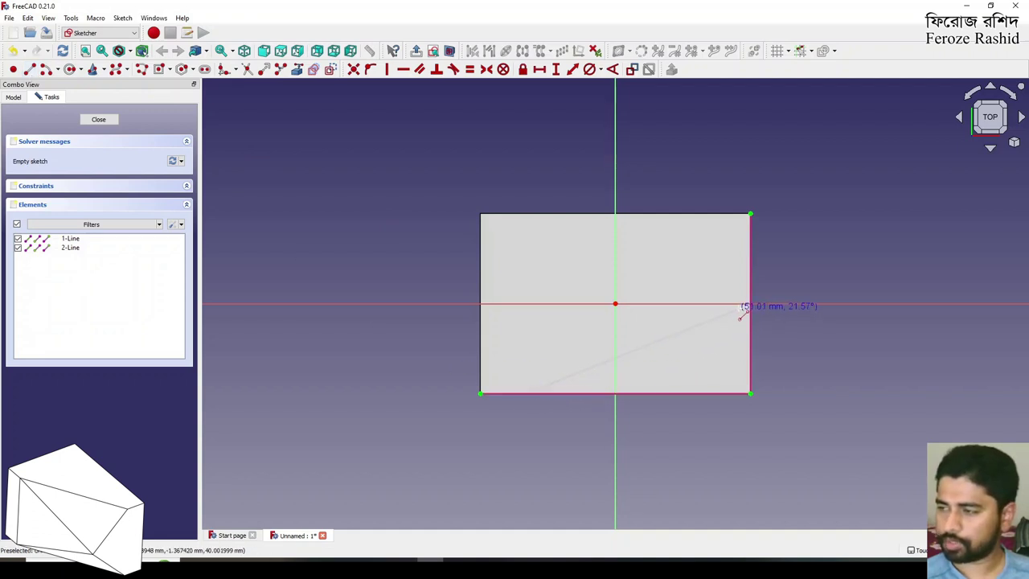
{"action": "left_click", "coordinate": [748, 252]}
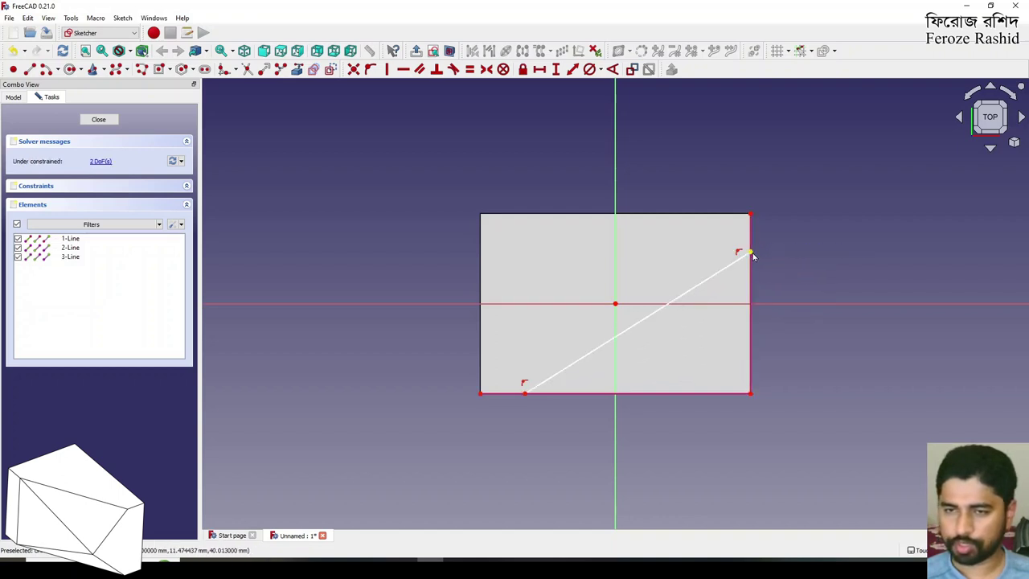
Set a 10 mm vertical distance between the line's upper endpoint and the face's back-right corner.
{"action": "left_click", "coordinate": [750, 250]}
{"action": "left_click", "coordinate": [752, 216]}
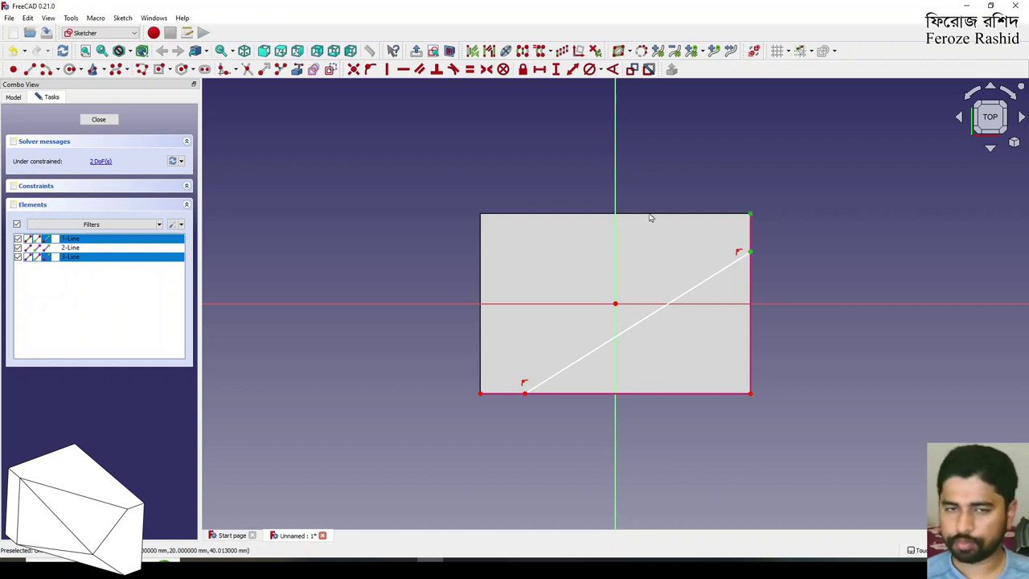
{"action": "left_click", "coordinate": [555, 71]}
{"action": "type", "text": "10"}
{"action": "key", "text": "Return"}
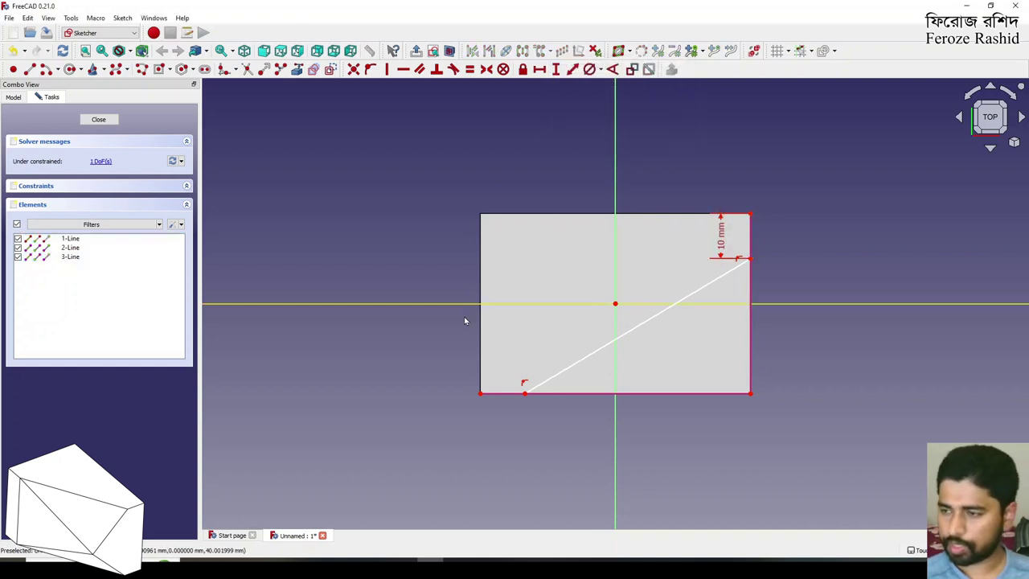
Set a 10 mm horizontal distance between the face's front-left corner and the line's lower endpoint.
{"action": "left_click", "coordinate": [482, 393]}
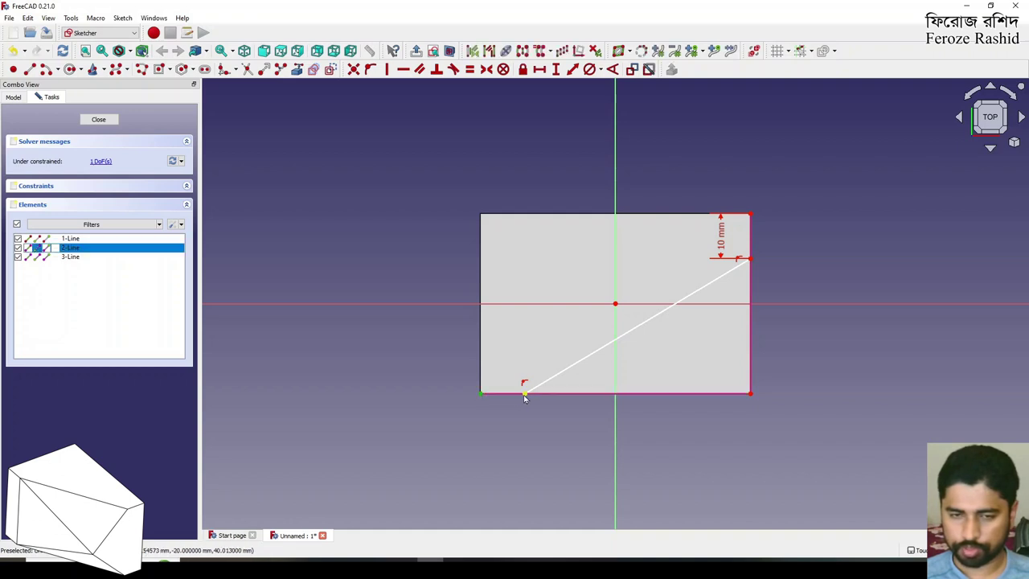
{"action": "left_click", "coordinate": [524, 392]}
{"action": "left_click", "coordinate": [539, 69]}
{"action": "type", "text": "10"}
{"action": "key", "text": "Return"}
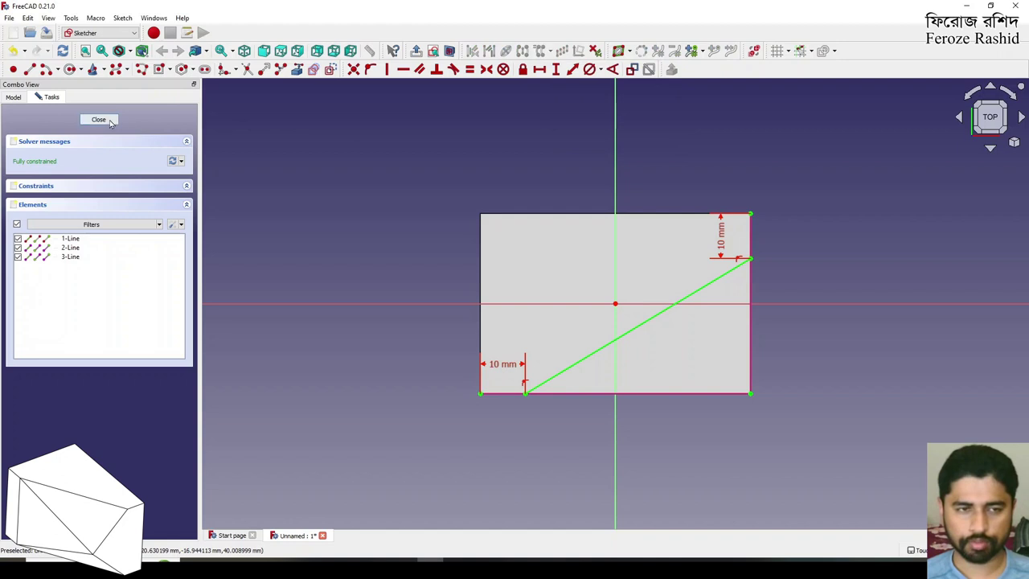
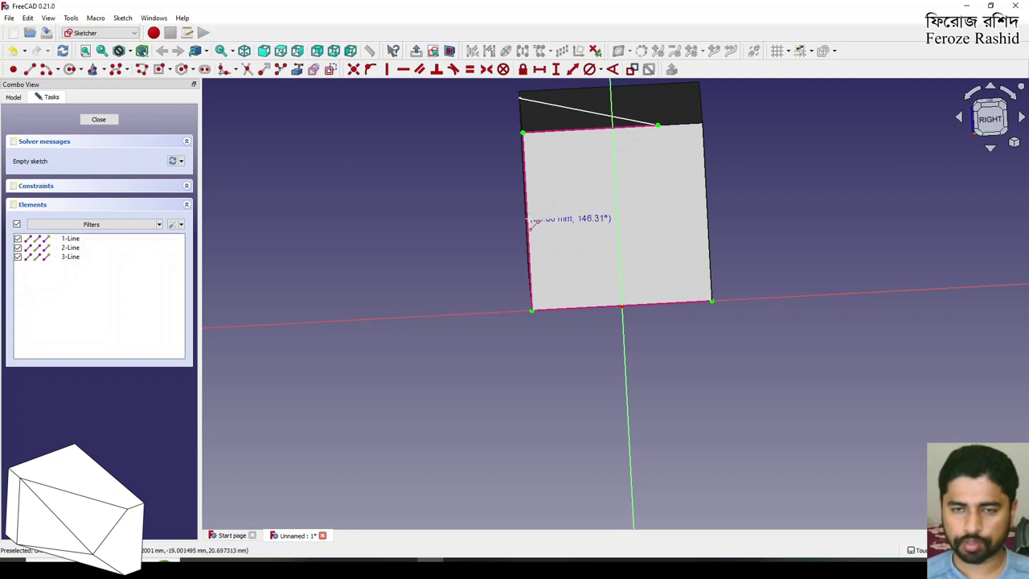
In the right-face sketch, draw two connected lines from the projected top-edge point through an interior vertex to the bottom edge.
{"action": "left_click", "coordinate": [556, 219]}
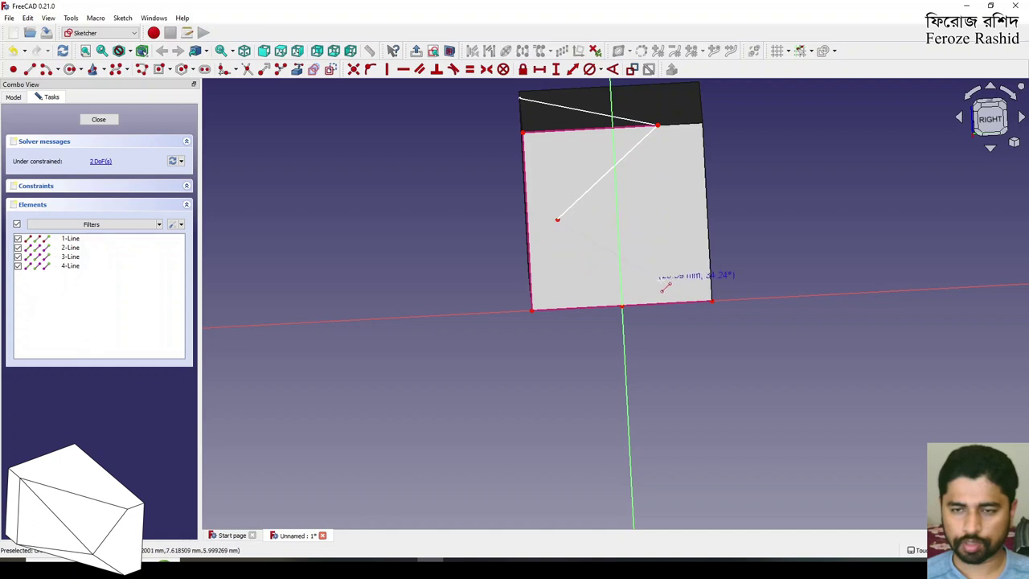
{"action": "left_click", "coordinate": [711, 301]}
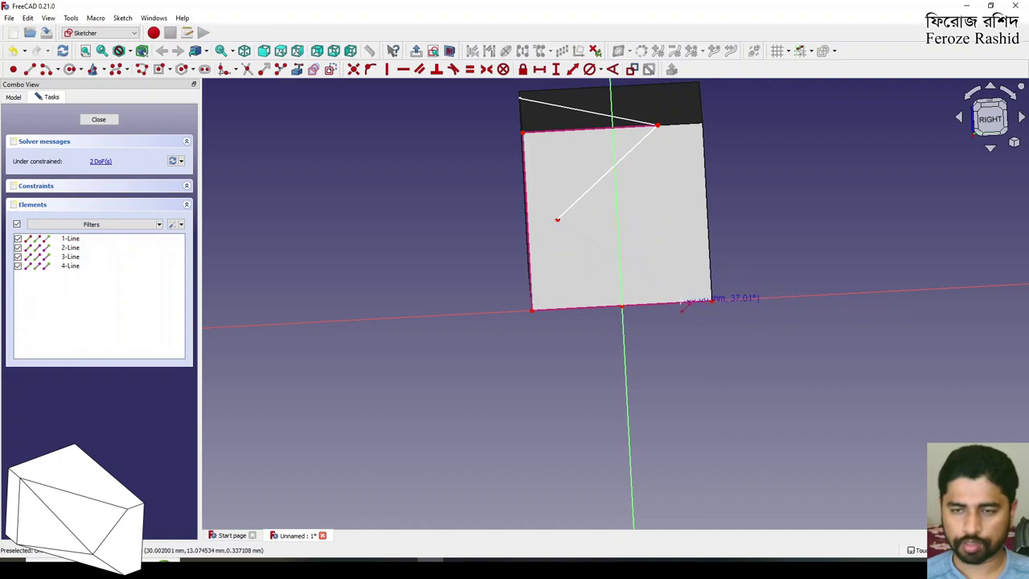
{"action": "left_click", "coordinate": [675, 304]}
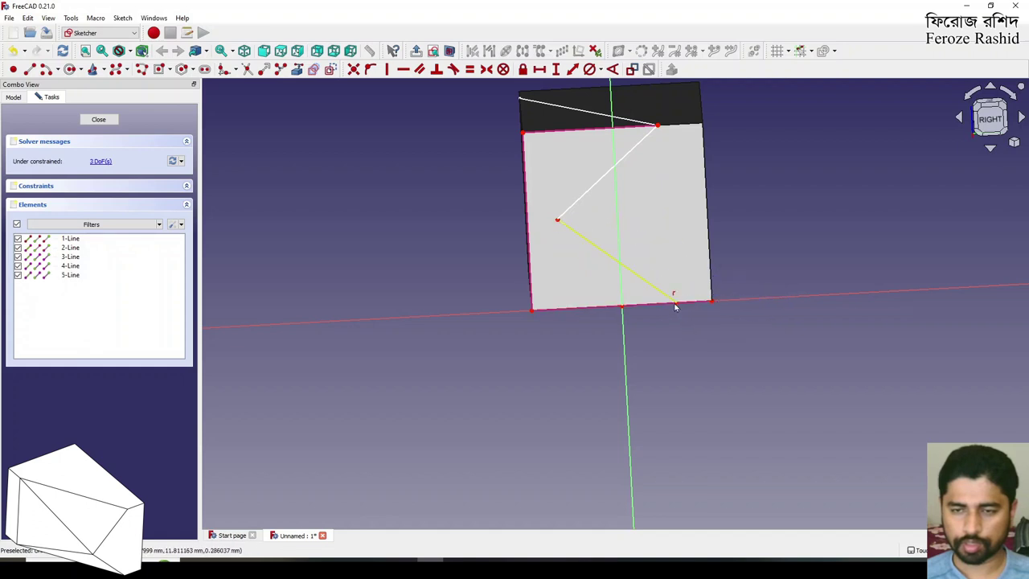
Align the lines' bottom-edge endpoint vertically with the top-edge point and nudge their shared vertex slightly toward the face's left edge.
{"action": "left_click", "coordinate": [675, 303]}
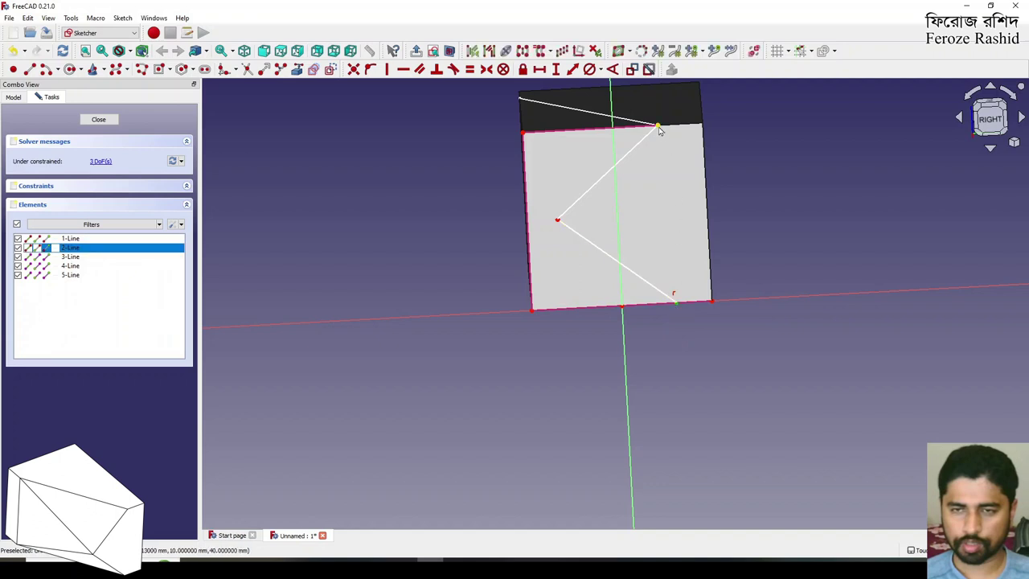
{"action": "left_click", "coordinate": [657, 126]}
{"action": "left_click", "coordinate": [989, 119]}
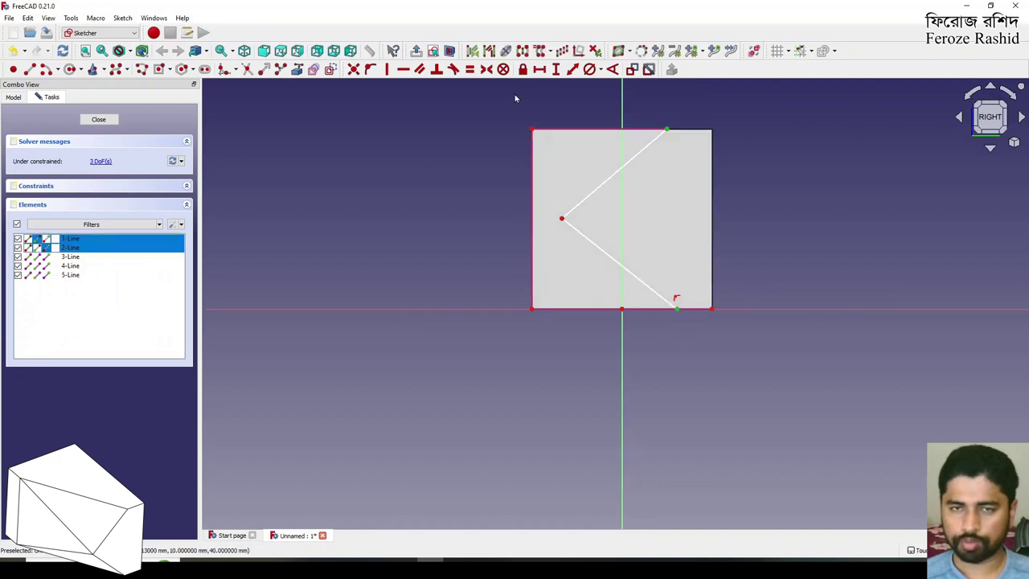
{"action": "left_click", "coordinate": [387, 70]}
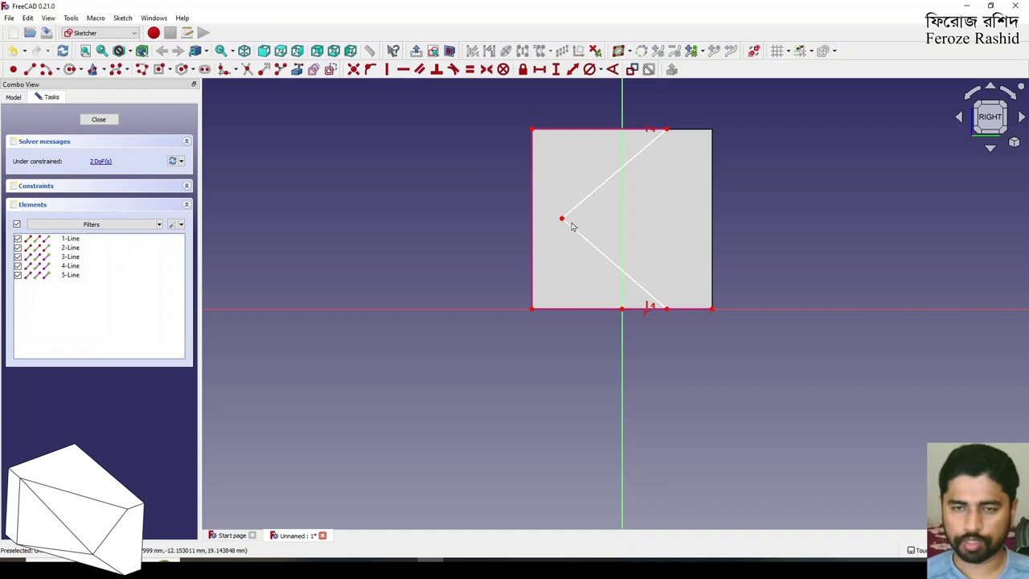
{"action": "mouse_move", "coordinate": [562, 219]}
{"action": "left_mouse_down"}
{"action": "mouse_move", "coordinate": [551, 221]}
{"action": "mouse_move", "coordinate": [559, 217]}
{"action": "left_mouse_up"}
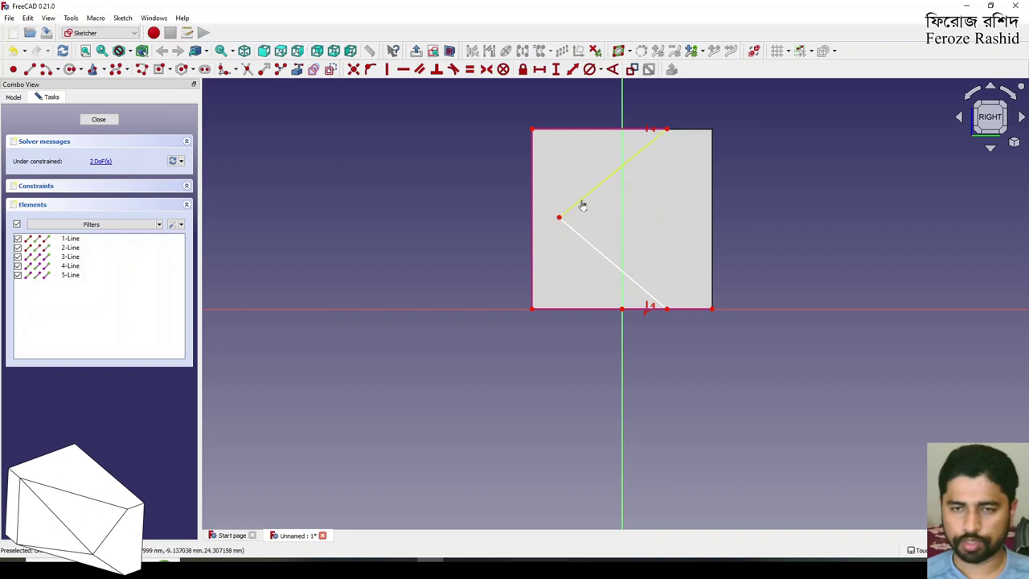
Constrain the two connected lines on the right face to equal length and shift their shared vertex away from the face's left edge.
{"action": "left_click", "coordinate": [582, 200]}
{"action": "left_click", "coordinate": [580, 238]}
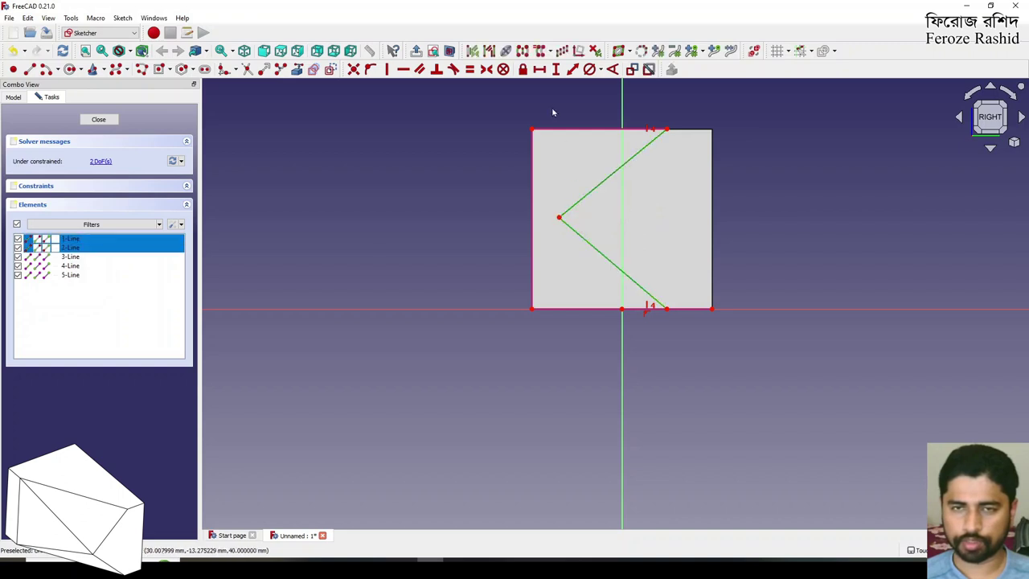
{"action": "left_click", "coordinate": [469, 70]}
{"action": "left_click_drag", "start_coordinate": [557, 219], "coordinate": [567, 180]}
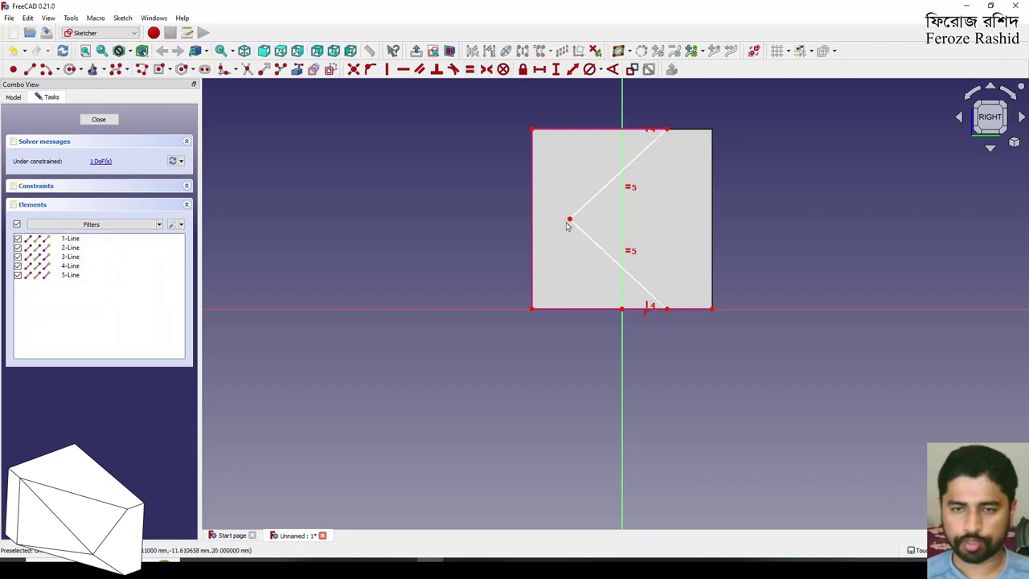
Set a 10 mm horizontal distance between the lines' shared vertex and the face's top-left corner, and close the sketch.
{"action": "left_click", "coordinate": [569, 219]}
{"action": "left_click", "coordinate": [532, 129]}
{"action": "left_click", "coordinate": [539, 69]}
{"action": "type", "text": "1mm"}
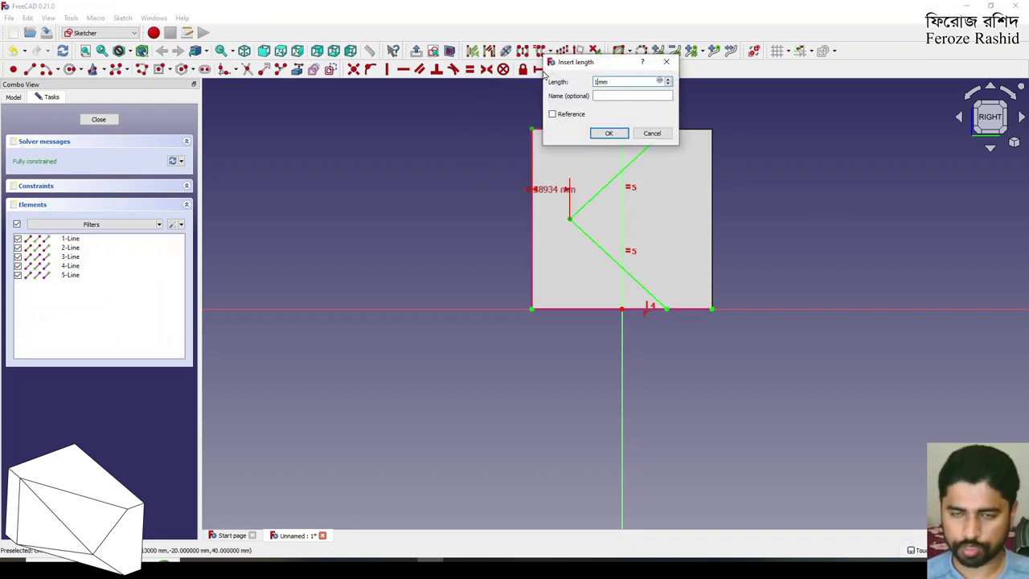
{"action": "type", "text": "0"}
{"action": "key", "text": "Return"}
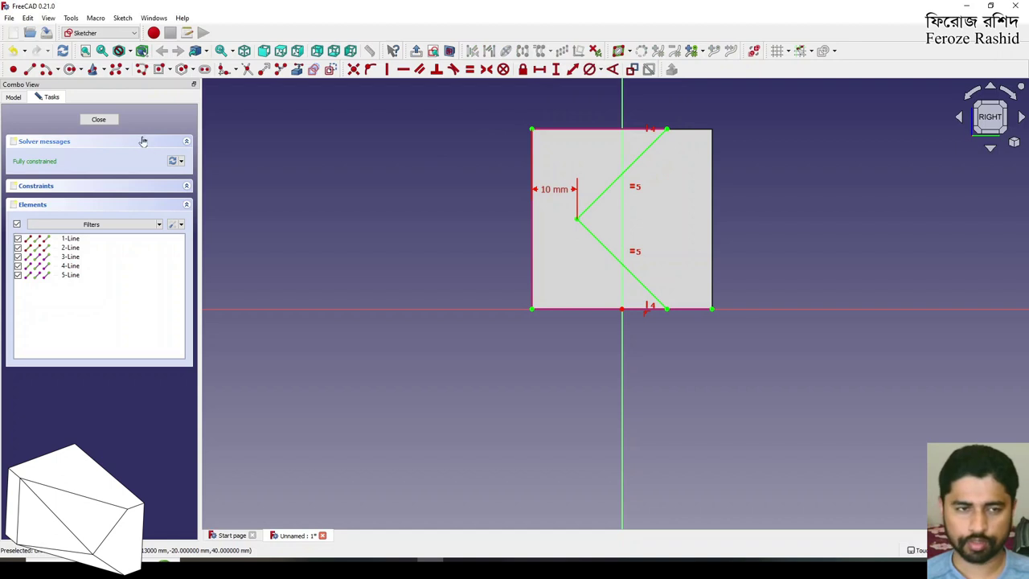
{"action": "left_click", "coordinate": [113, 121]}
Create a new sketch on the block's bottom face.
{"action": "mouse_move", "coordinate": [719, 340]}
{"action": "middle_mouse_down"}
{"action": "mouse_move", "coordinate": [674, 282]}
{"action": "mouse_move", "coordinate": [655, 230]}
{"action": "mouse_move", "coordinate": [691, 363]}
{"action": "mouse_move", "coordinate": [677, 427]}
{"action": "mouse_move", "coordinate": [679, 341]}
{"action": "mouse_move", "coordinate": [656, 332]}
{"action": "middle_mouse_up"}
{"action": "scroll", "coordinate": [700, 441], "scroll_direction": "down", "scroll_amount": 3}
{"action": "middle_click_drag", "start_coordinate": [700, 441], "coordinate": [679, 429]}
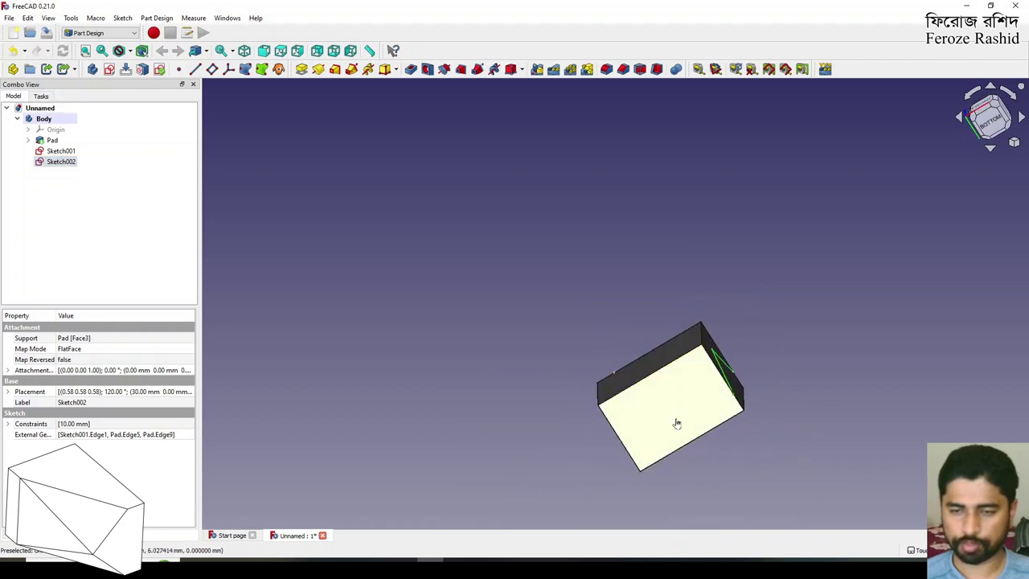
{"action": "left_click", "coordinate": [677, 420]}
{"action": "left_click", "coordinate": [986, 120]}
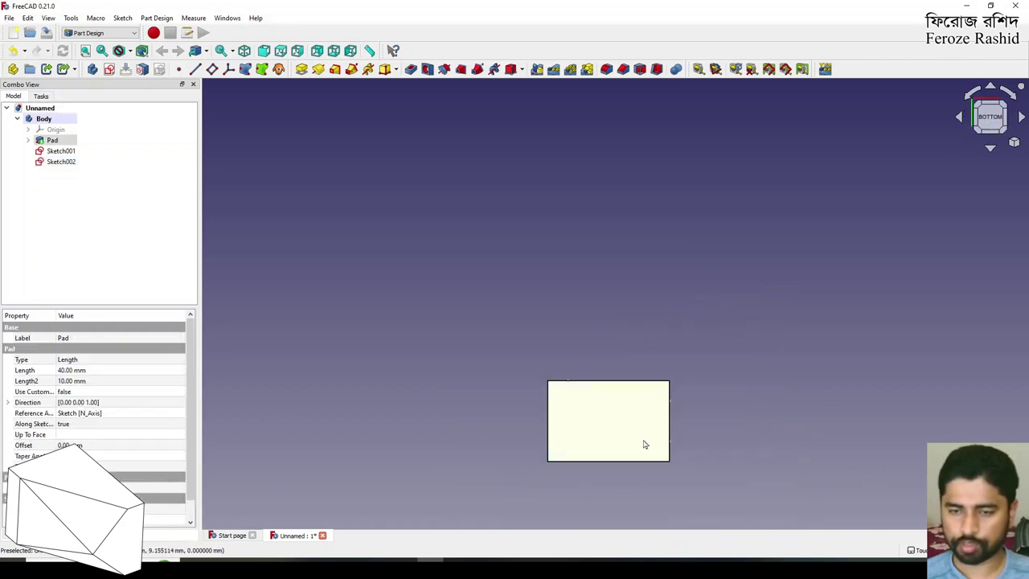
{"action": "left_click", "coordinate": [110, 71]}
{"action": "scroll", "coordinate": [623, 442], "scroll_direction": "up", "scroll_amount": 3}
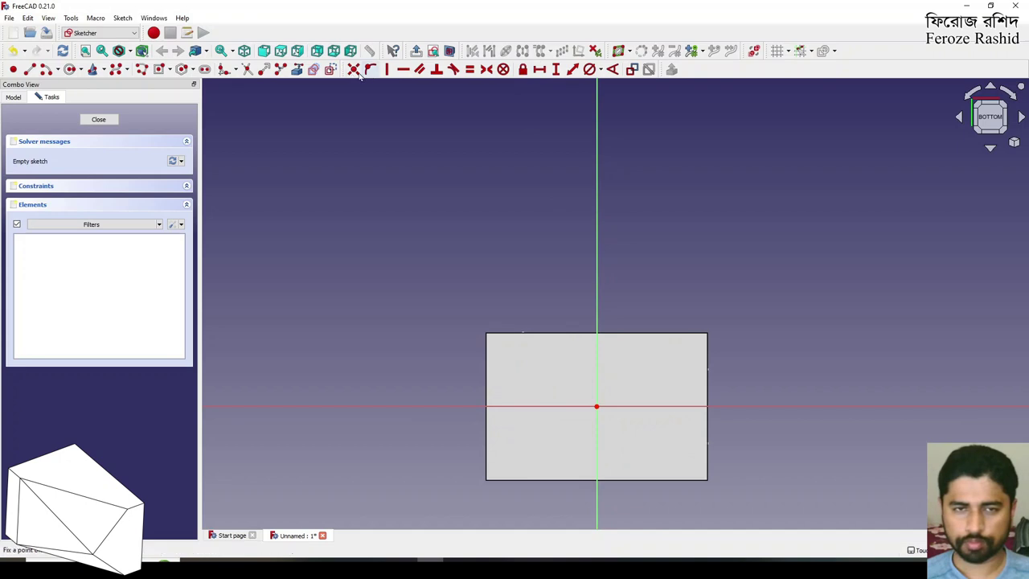
Project the top-face line's front-edge endpoint and the right-face sketch's bottom-edge endpoint into the bottom sketch as external geometry.
{"action": "mouse_move", "coordinate": [487, 300]}
{"action": "middle_mouse_down"}
{"action": "mouse_move", "coordinate": [514, 354]}
{"action": "mouse_move", "coordinate": [516, 308]}
{"action": "middle_mouse_up"}
{"action": "scroll", "coordinate": [518, 319], "scroll_direction": "up", "scroll_amount": 4}
{"action": "scroll", "coordinate": [518, 319], "scroll_direction": "up", "scroll_amount": 1}
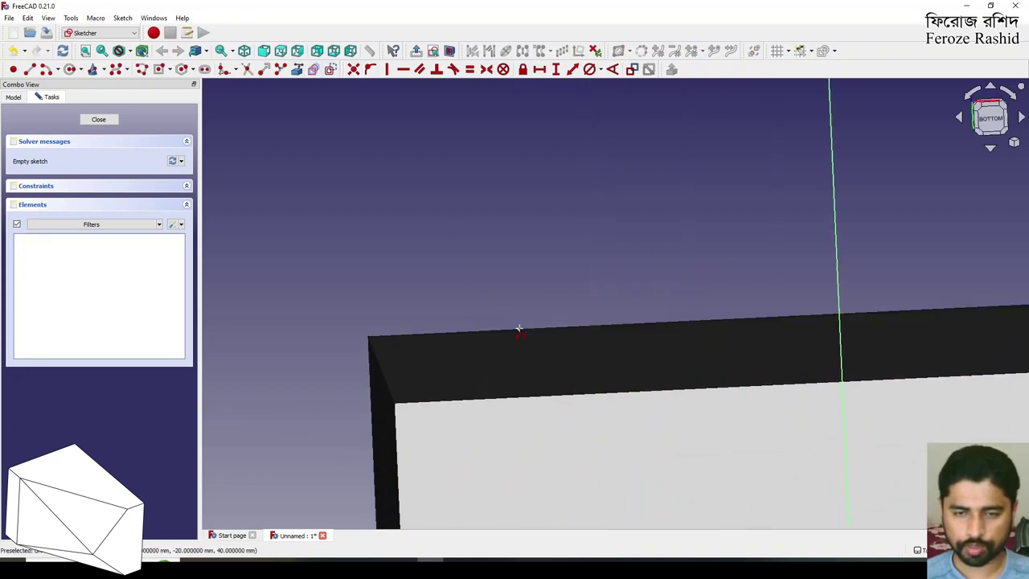
{"action": "scroll", "coordinate": [522, 309], "scroll_direction": "down", "scroll_amount": 5}
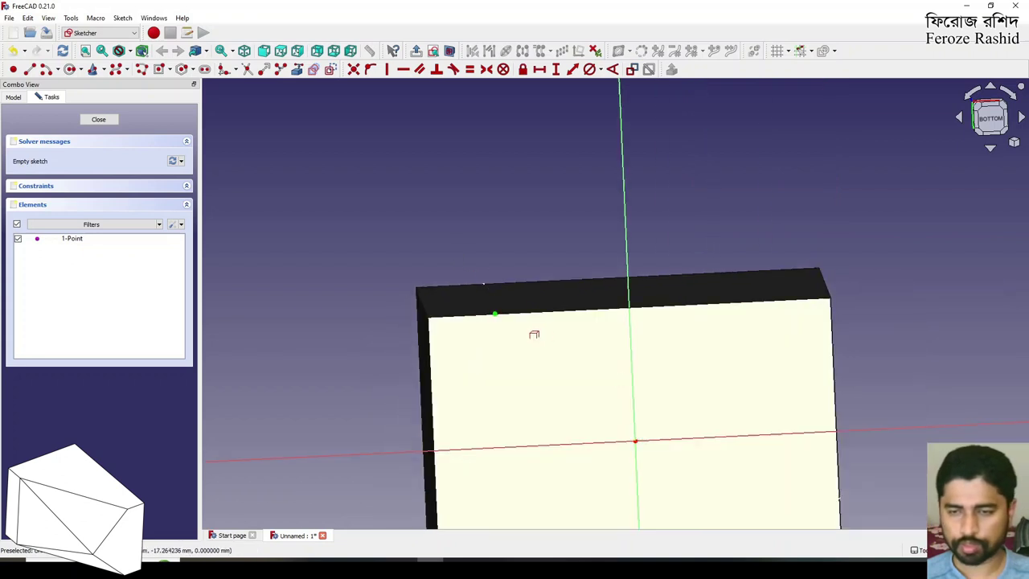
{"action": "left_click", "coordinate": [700, 422]}
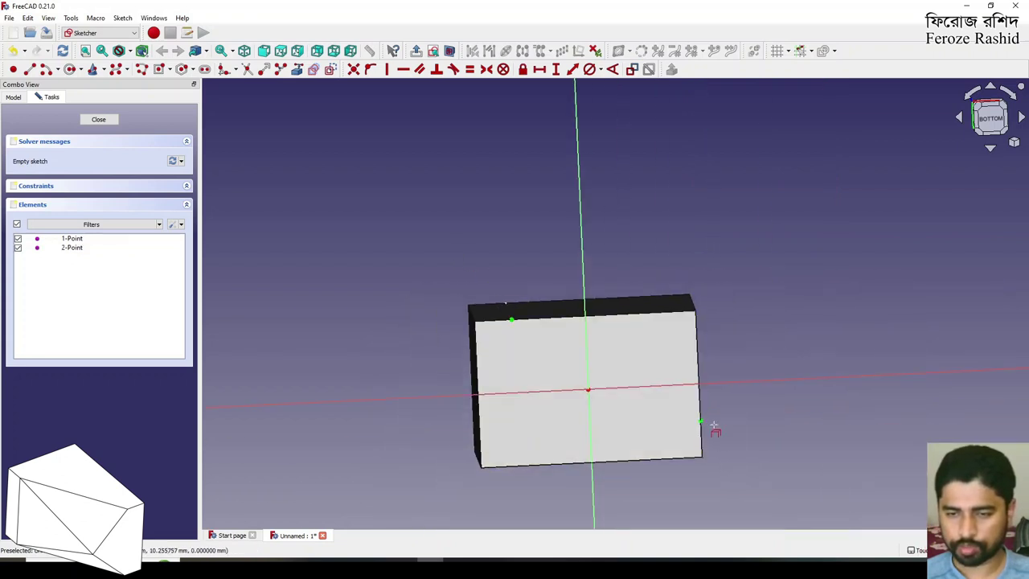
Draw a line joining the two projected points across the bottom face and close the sketch.
{"action": "left_click", "coordinate": [29, 69]}
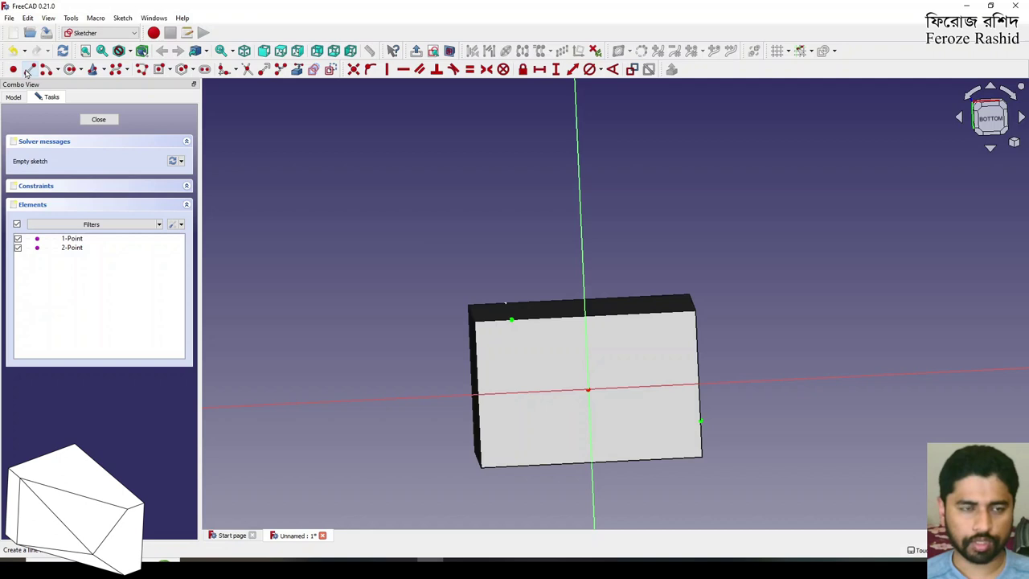
{"action": "left_click", "coordinate": [511, 321]}
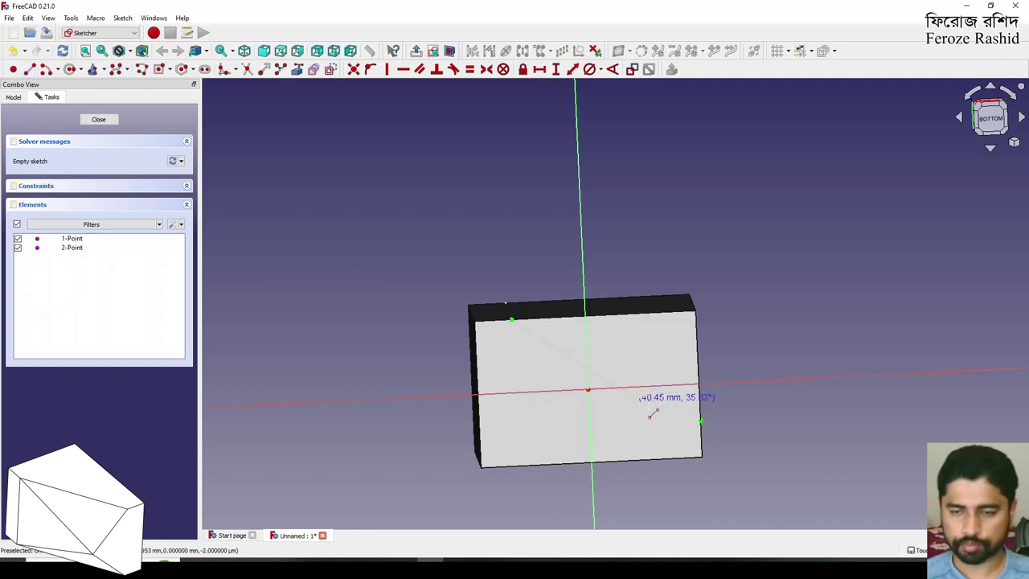
{"action": "left_click", "coordinate": [700, 420]}
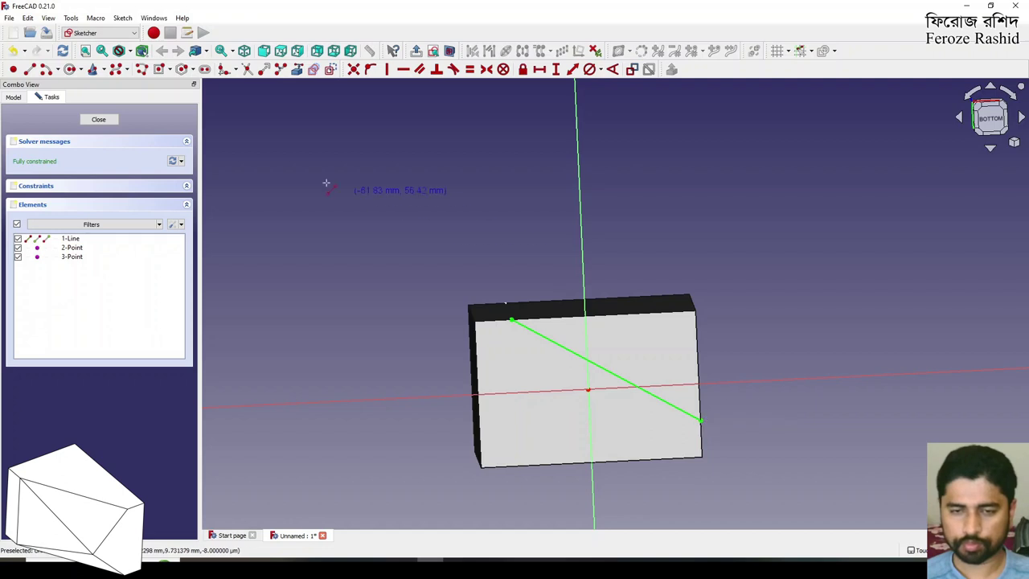
{"action": "left_click", "coordinate": [98, 120]}
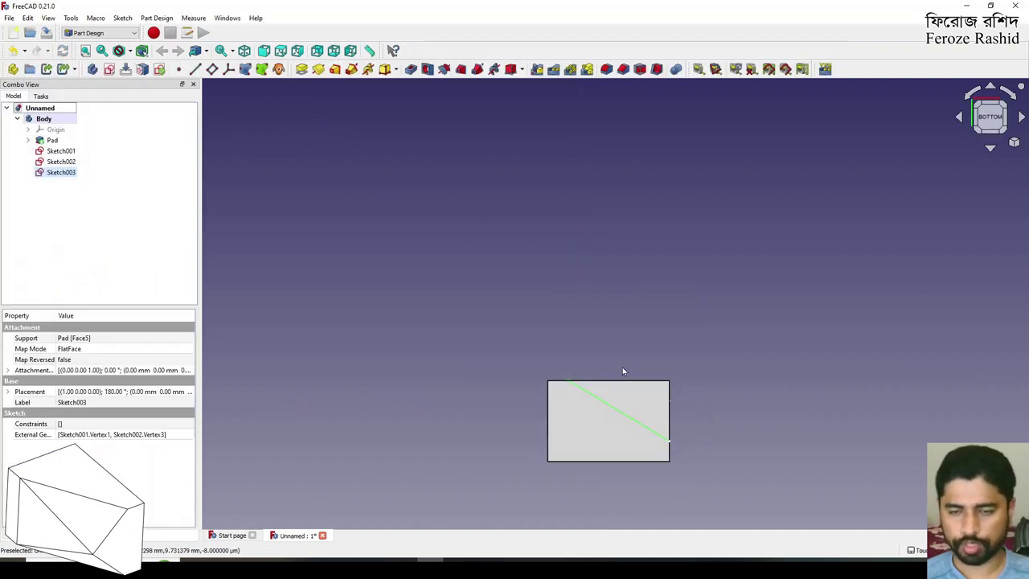
Start a datum plane with the top-face line's front-edge endpoint as its first reference.
{"action": "middle_click_drag", "start_coordinate": [622, 371], "coordinate": [678, 343]}
{"action": "scroll", "coordinate": [679, 342], "scroll_direction": "up", "scroll_amount": 2}
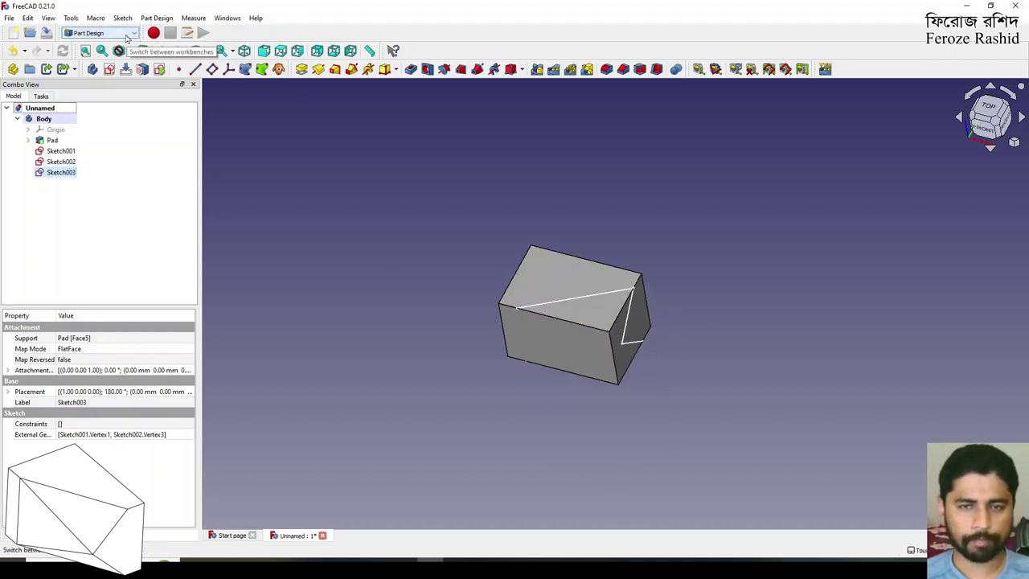
{"action": "left_click", "coordinate": [156, 18]}
{"action": "left_click", "coordinate": [157, 18]}
{"action": "left_click", "coordinate": [212, 69]}
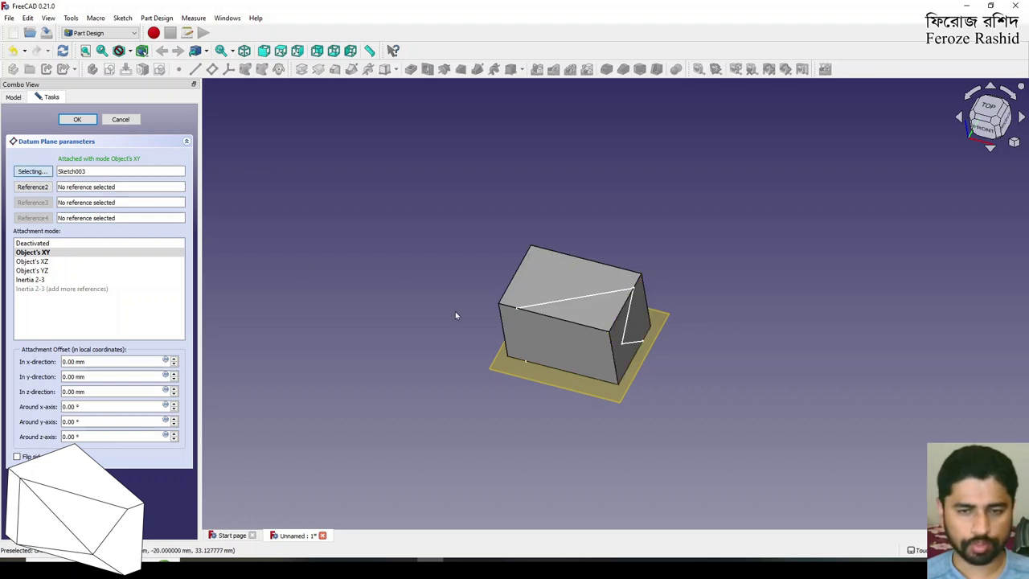
{"action": "left_click", "coordinate": [518, 311]}
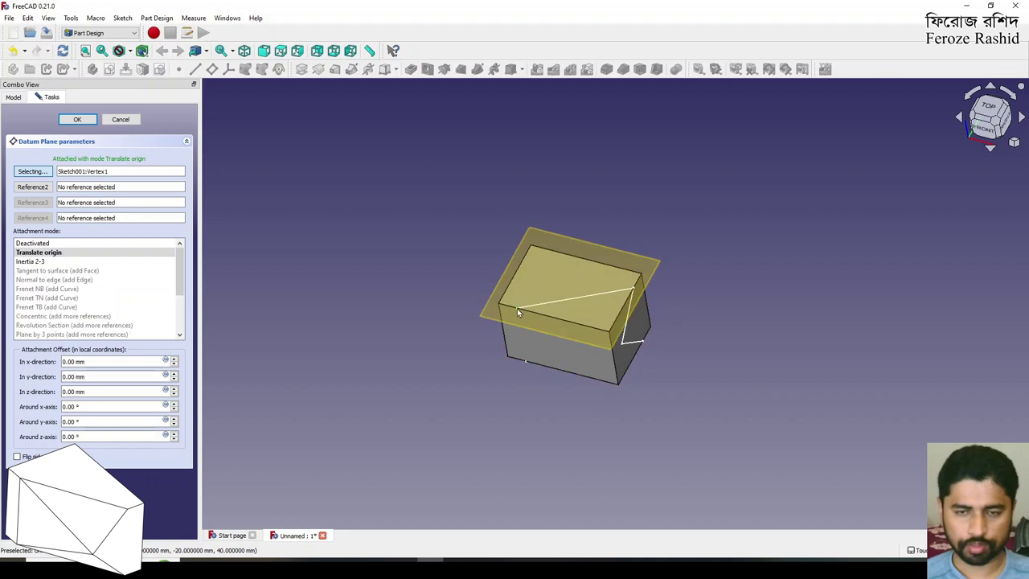
Set the top-face line's endpoint on the right face's upper edge as the datum plane's second reference.
{"action": "left_click", "coordinate": [32, 186]}
{"action": "scroll", "coordinate": [571, 297], "scroll_direction": "up", "scroll_amount": 5}
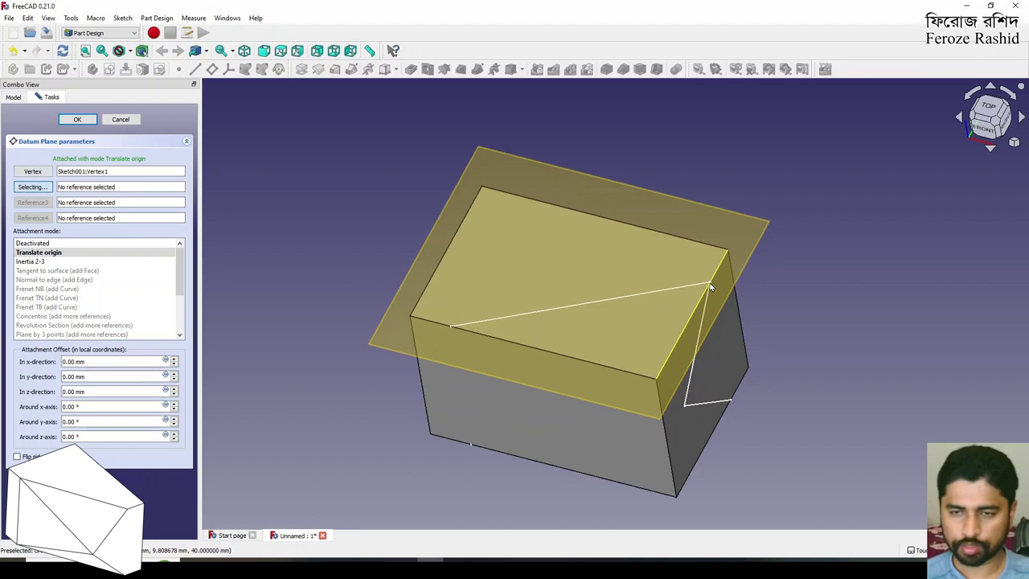
{"action": "left_click", "coordinate": [710, 287]}
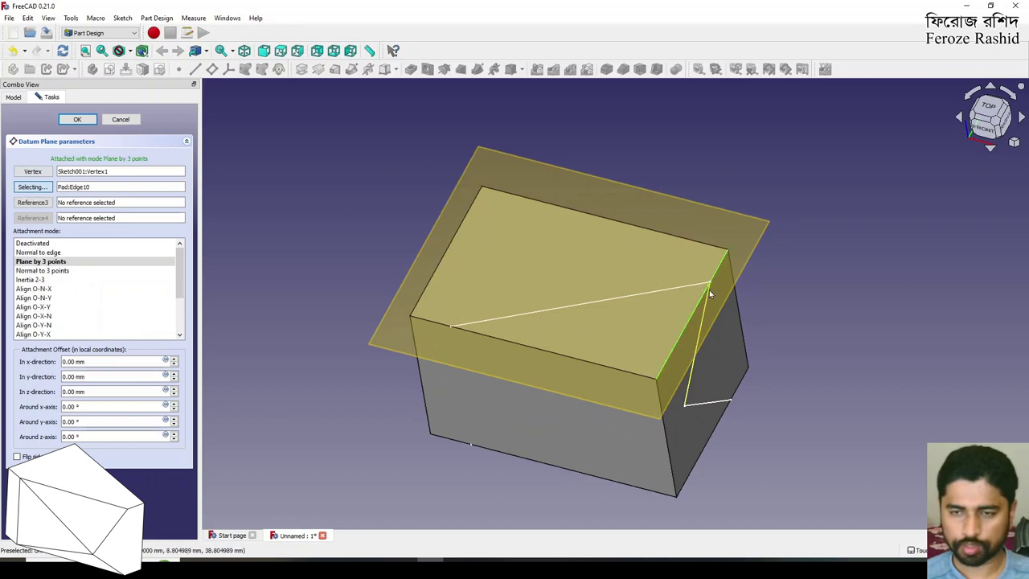
{"action": "middle_click_drag", "start_coordinate": [709, 289], "coordinate": [494, 314]}
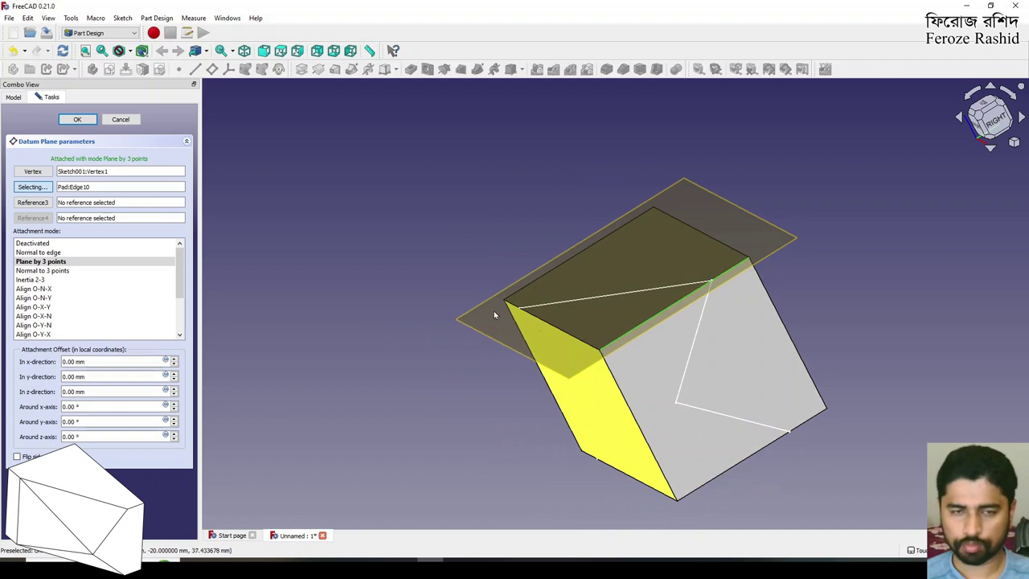
{"action": "left_click", "coordinate": [43, 190]}
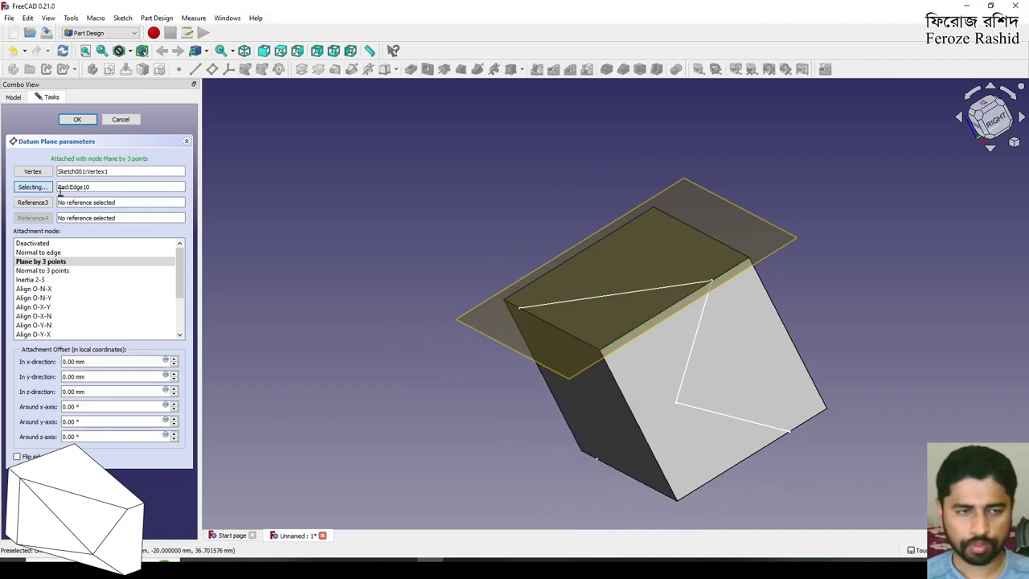
{"action": "scroll", "coordinate": [632, 269], "scroll_direction": "up", "scroll_amount": 6}
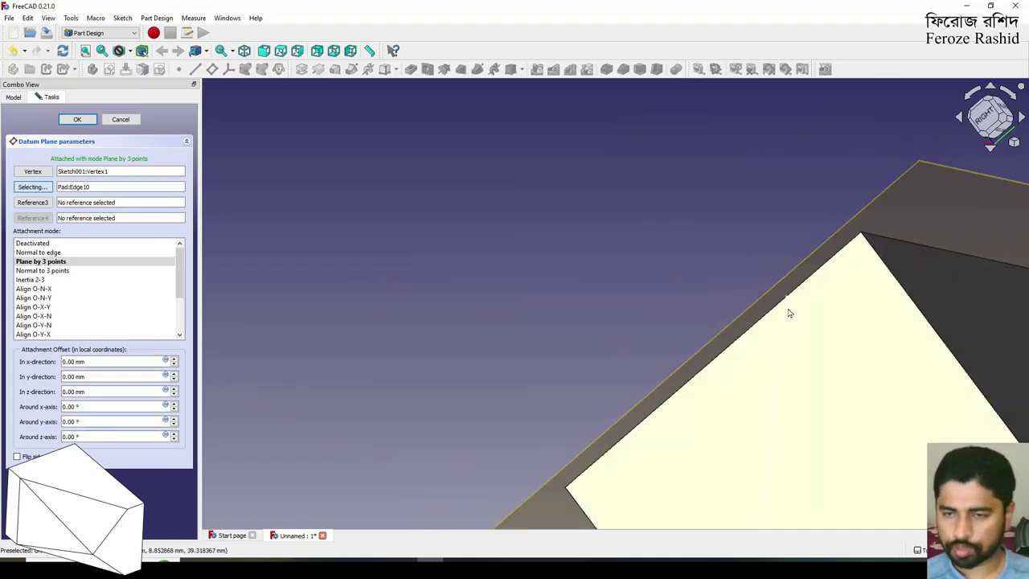
{"action": "scroll", "coordinate": [786, 294], "scroll_direction": "up", "scroll_amount": 4}
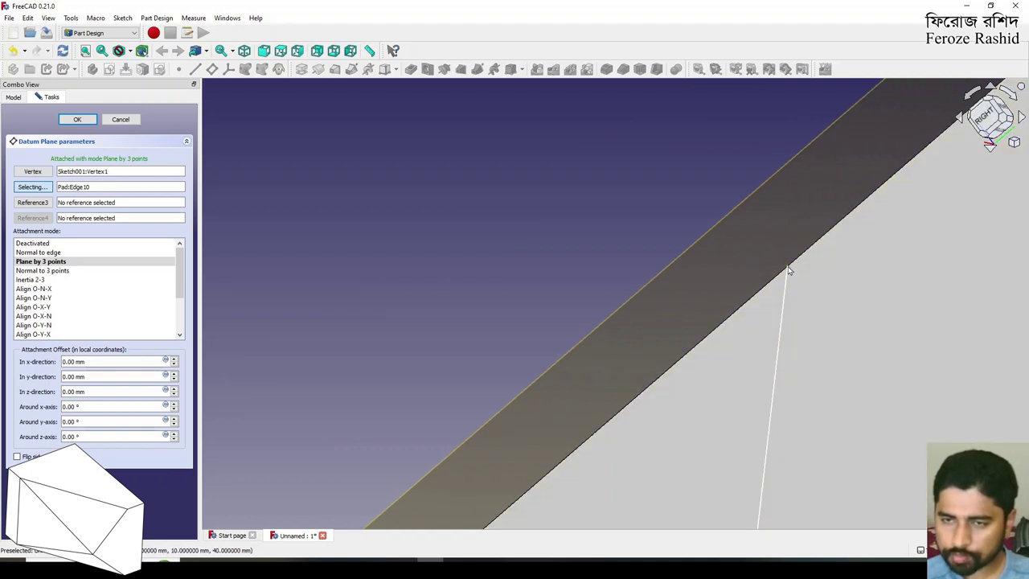
{"action": "scroll", "coordinate": [788, 271], "scroll_direction": "up", "scroll_amount": 3}
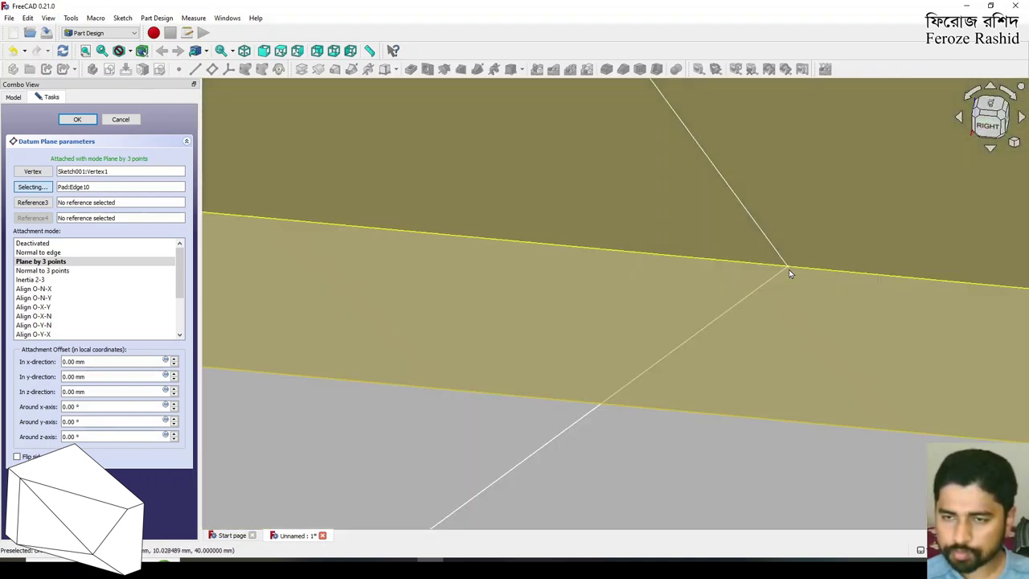
{"action": "left_click", "coordinate": [787, 267]}
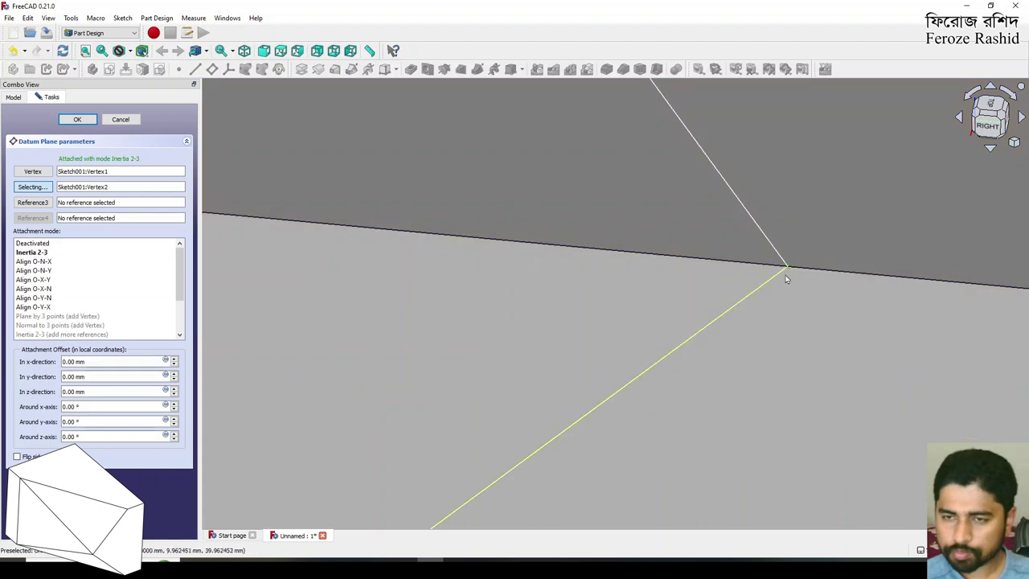
Set the shared vertex of the right-face lines as the third reference and create the datum plane through the three points.
{"action": "scroll", "coordinate": [720, 292], "scroll_direction": "down", "scroll_amount": 2}
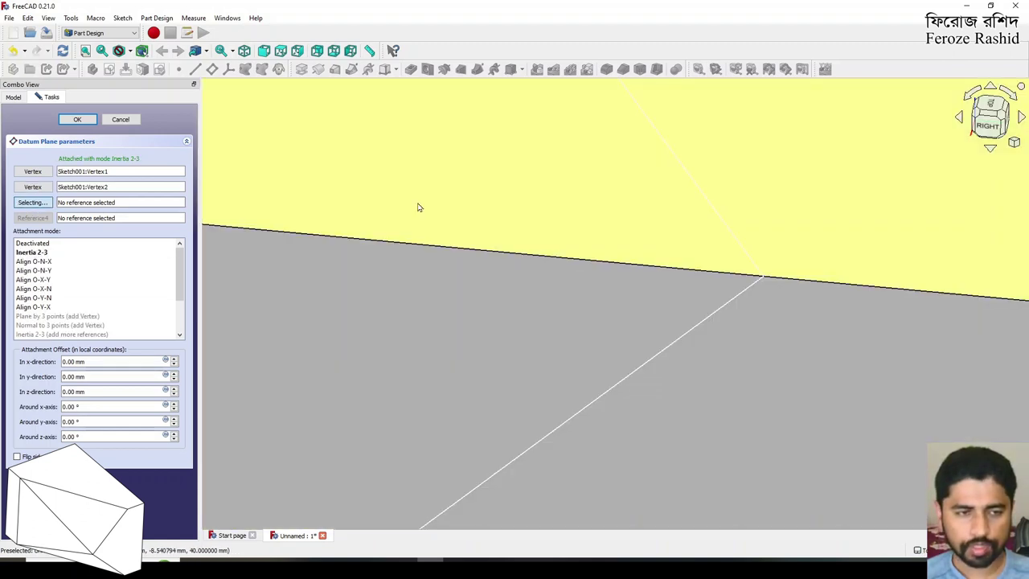
{"action": "scroll", "coordinate": [453, 214], "scroll_direction": "down", "scroll_amount": 2}
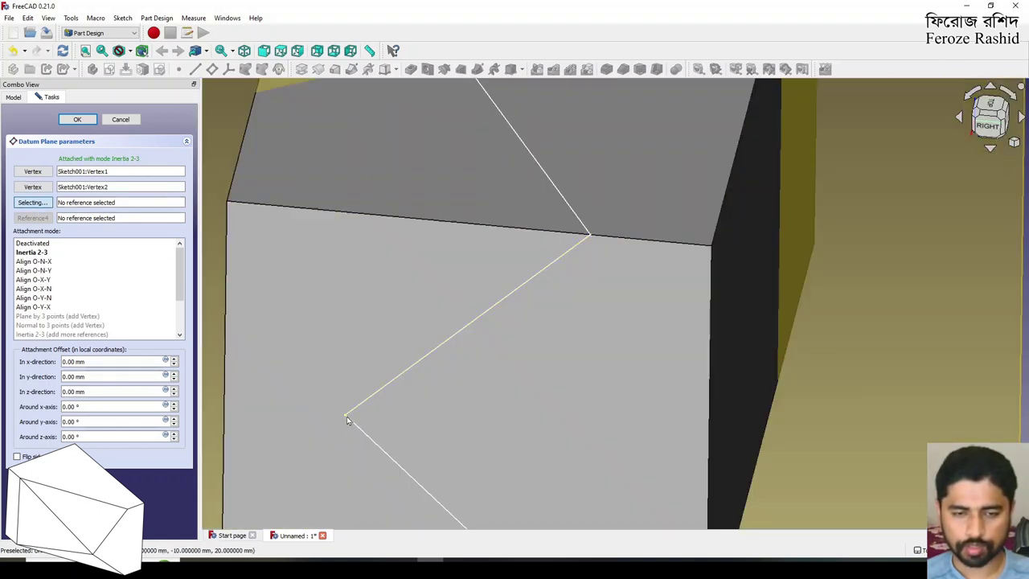
{"action": "left_click", "coordinate": [346, 417]}
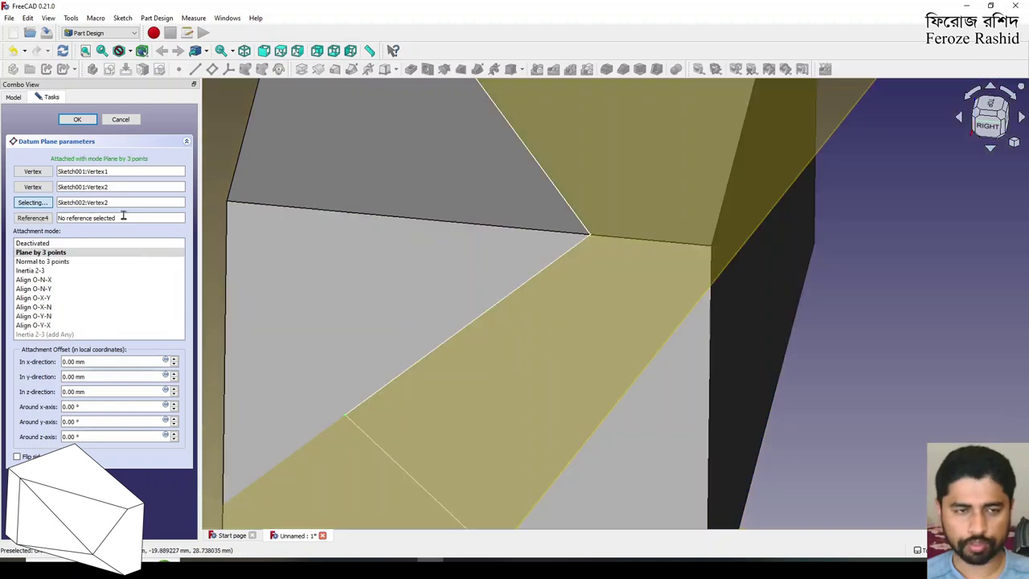
{"action": "left_click", "coordinate": [79, 120]}
Hide the three-point datum plane.
{"action": "scroll", "coordinate": [537, 260], "scroll_direction": "down", "scroll_amount": 3}
{"action": "middle_click_drag", "start_coordinate": [537, 260], "coordinate": [597, 207]}
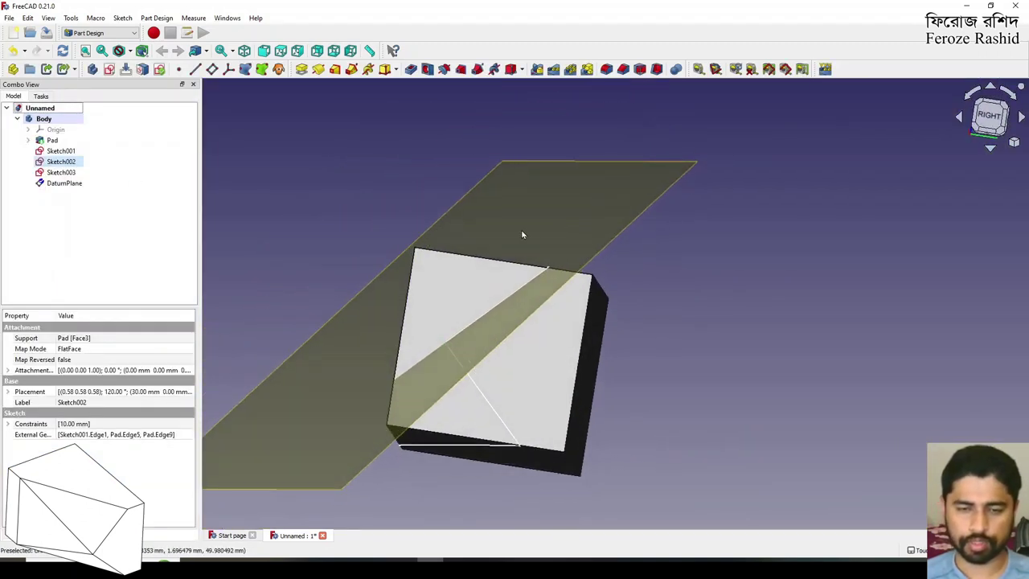
{"action": "middle_click_drag", "start_coordinate": [443, 356], "coordinate": [487, 327]}
{"action": "left_click", "coordinate": [487, 327]}
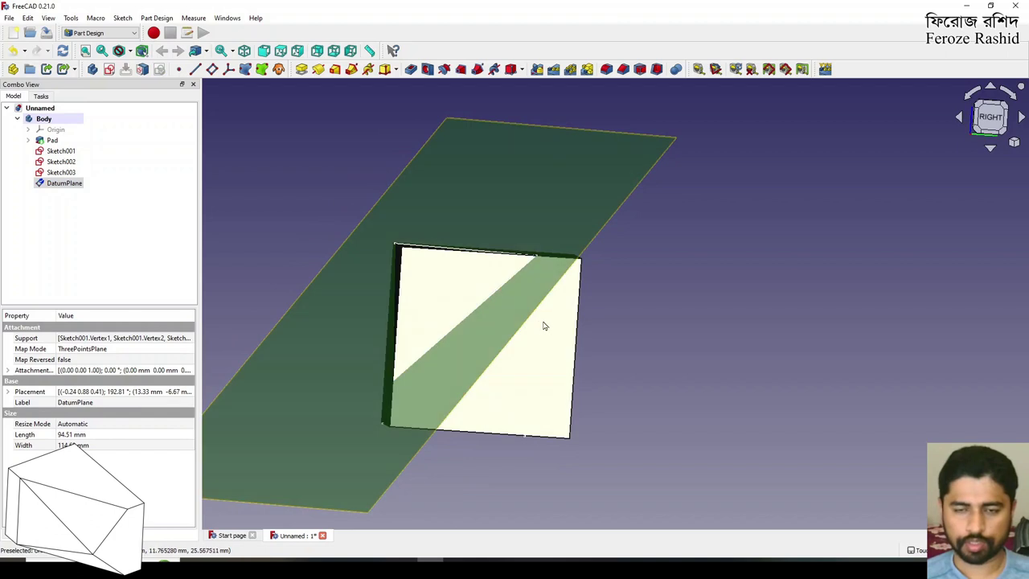
{"action": "middle_click_drag", "start_coordinate": [422, 332], "coordinate": [466, 401]}
{"action": "key", "text": "space"}
Create a three-point datum plane through the bottom-face sketch line and the shared vertex of the right-face lines.
{"action": "left_click", "coordinate": [450, 457]}
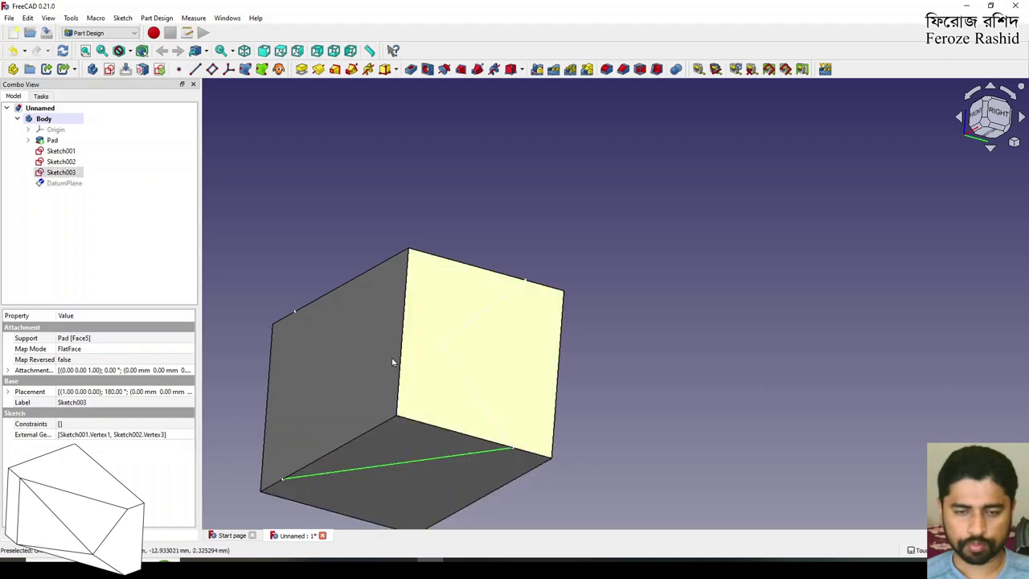
{"action": "left_click", "coordinate": [211, 69]}
{"action": "scroll", "coordinate": [342, 217], "scroll_direction": "down", "scroll_amount": 2}
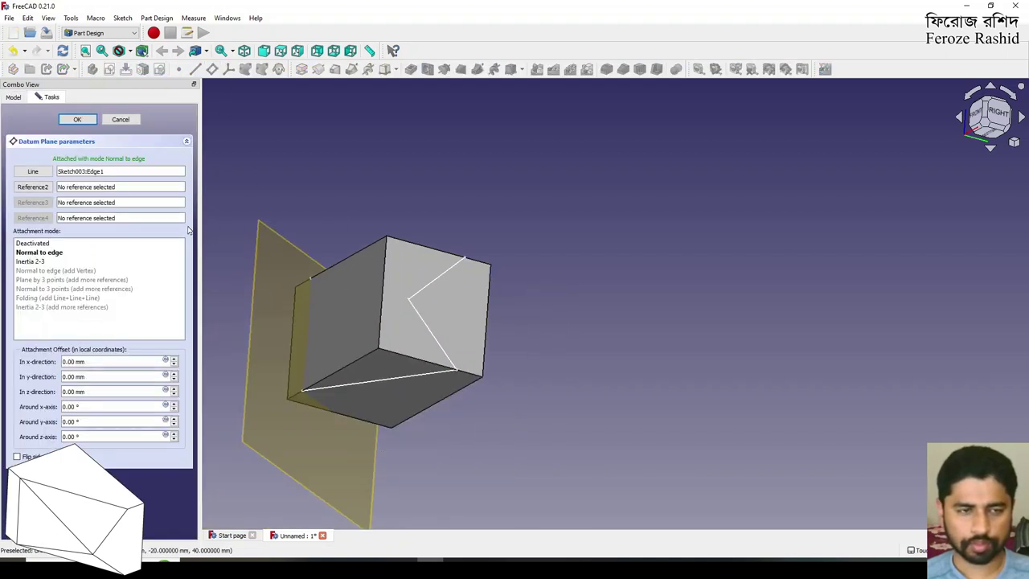
{"action": "left_click", "coordinate": [35, 186]}
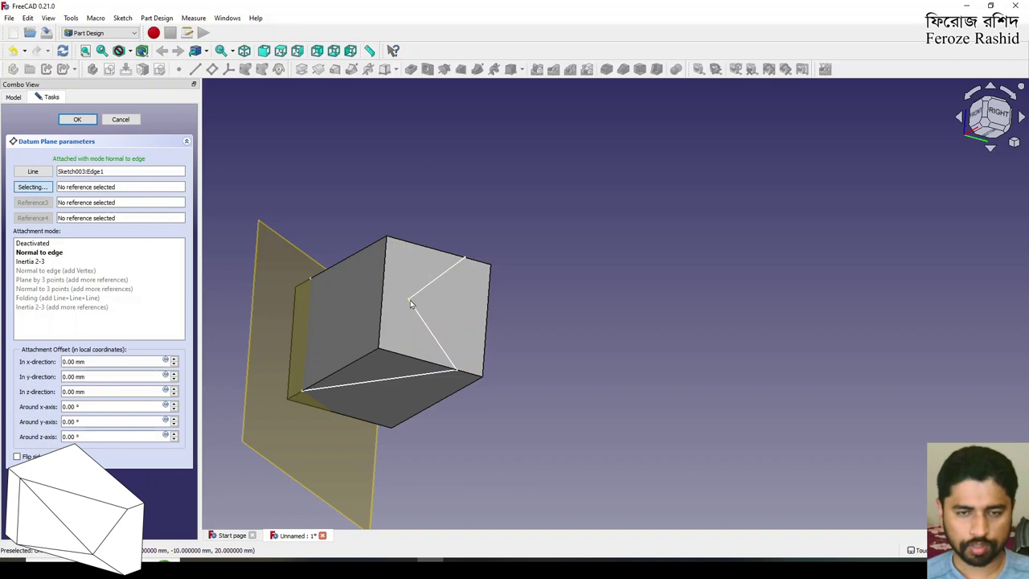
{"action": "scroll", "coordinate": [408, 305], "scroll_direction": "up", "scroll_amount": 5}
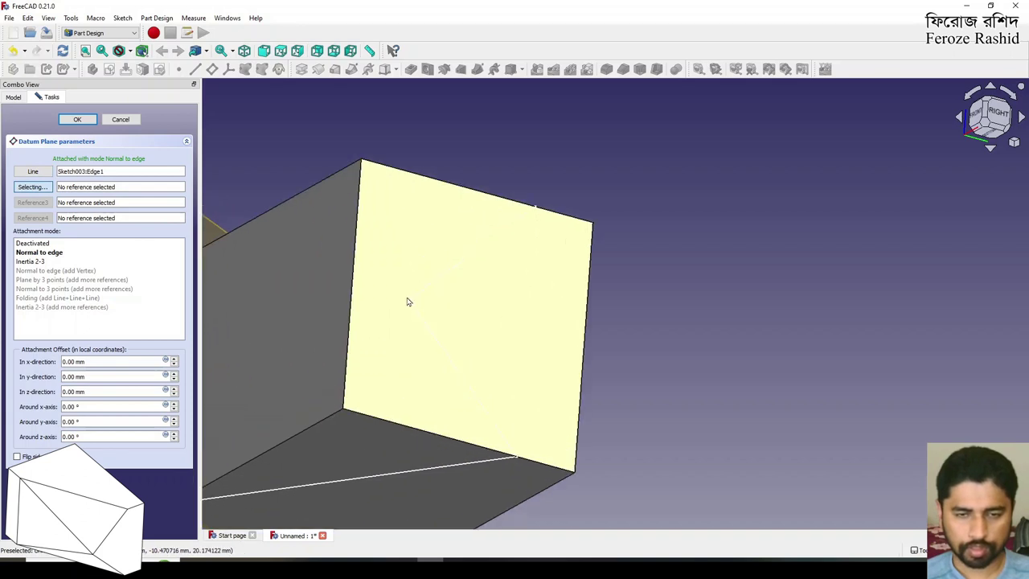
{"action": "middle_click_drag", "start_coordinate": [462, 347], "coordinate": [444, 293]}
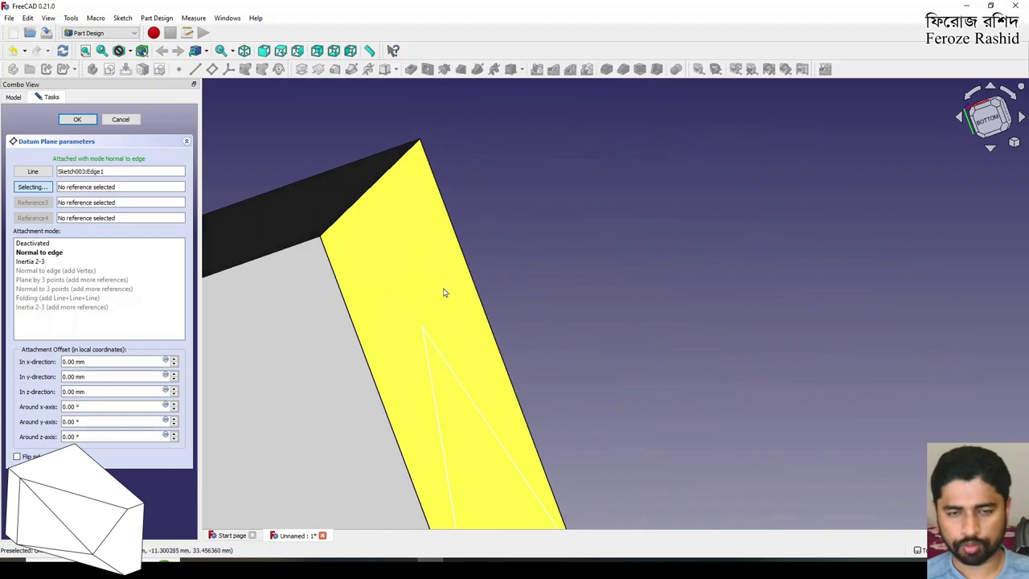
{"action": "left_click", "coordinate": [424, 332]}
{"action": "scroll", "coordinate": [424, 331], "scroll_direction": "down", "scroll_amount": 5}
{"action": "mouse_move", "coordinate": [424, 332]}
{"action": "middle_mouse_down"}
{"action": "mouse_move", "coordinate": [382, 384]}
{"action": "mouse_move", "coordinate": [366, 378]}
{"action": "middle_mouse_up"}
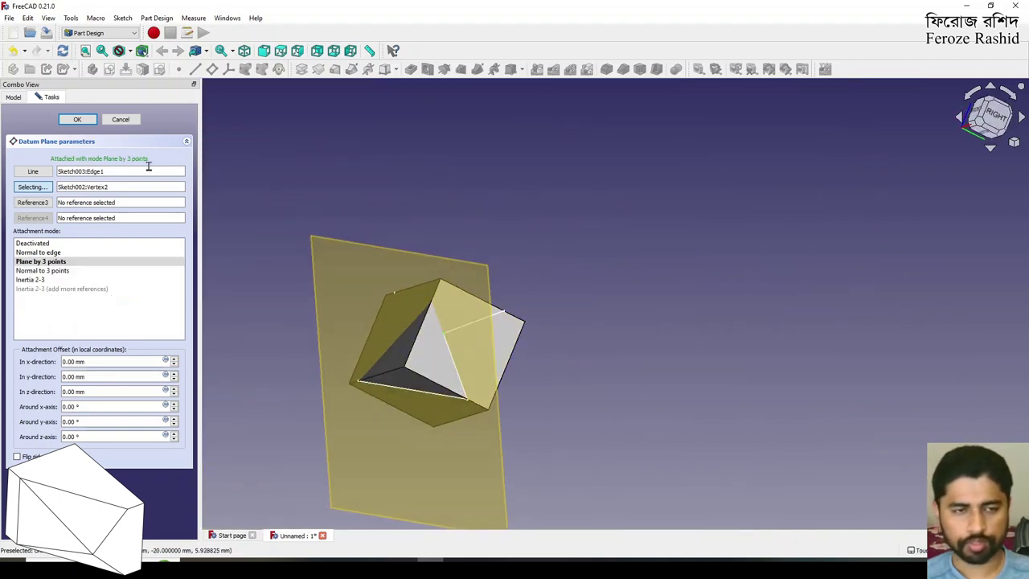
{"action": "left_click", "coordinate": [77, 120]}
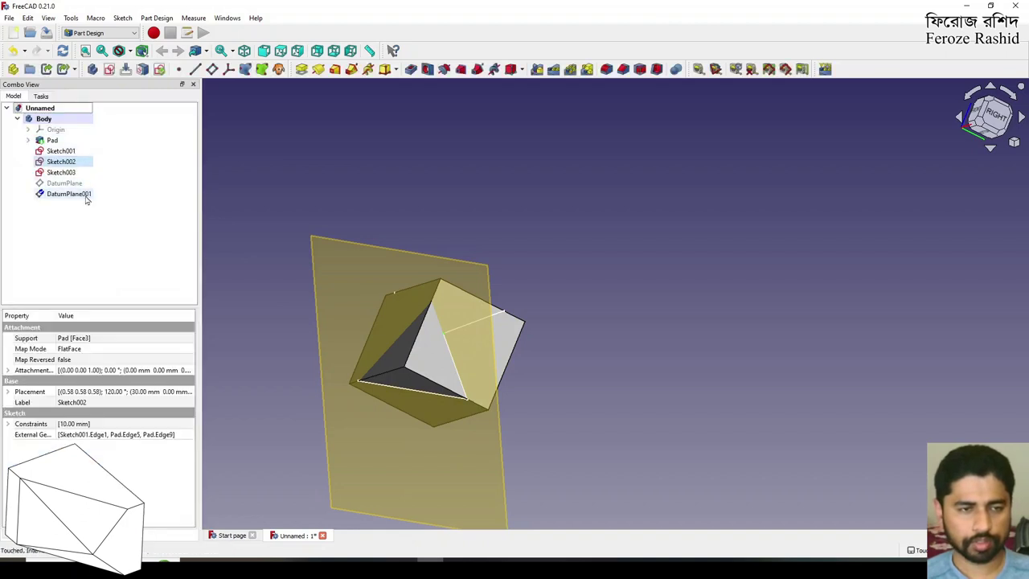
Set the point size of the right-face sketch Sketch002 to 8.
{"action": "left_click", "coordinate": [33, 523]}
{"action": "scroll", "coordinate": [97, 422], "scroll_direction": "down", "scroll_amount": 5}
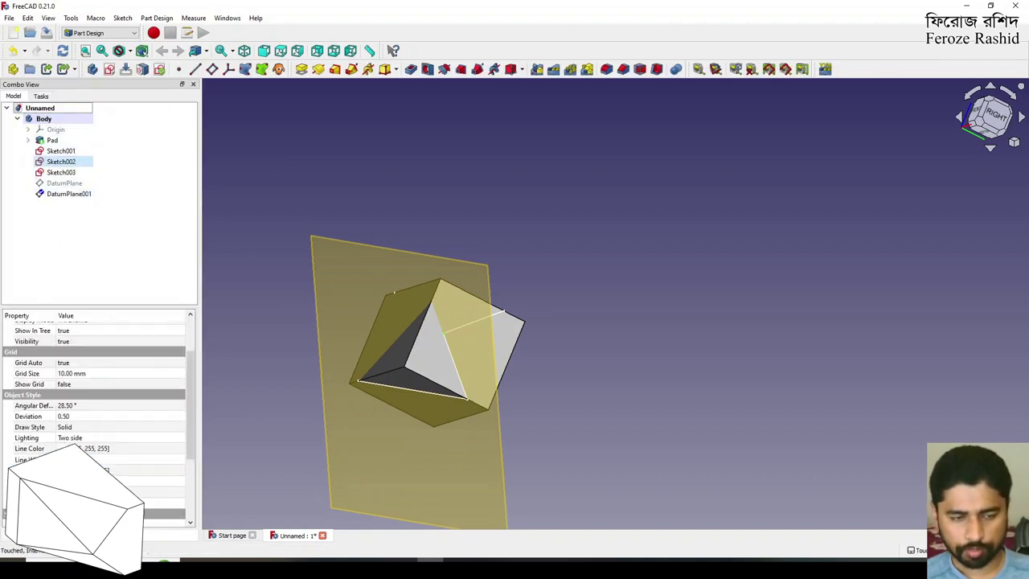
{"action": "left_click", "coordinate": [75, 421]}
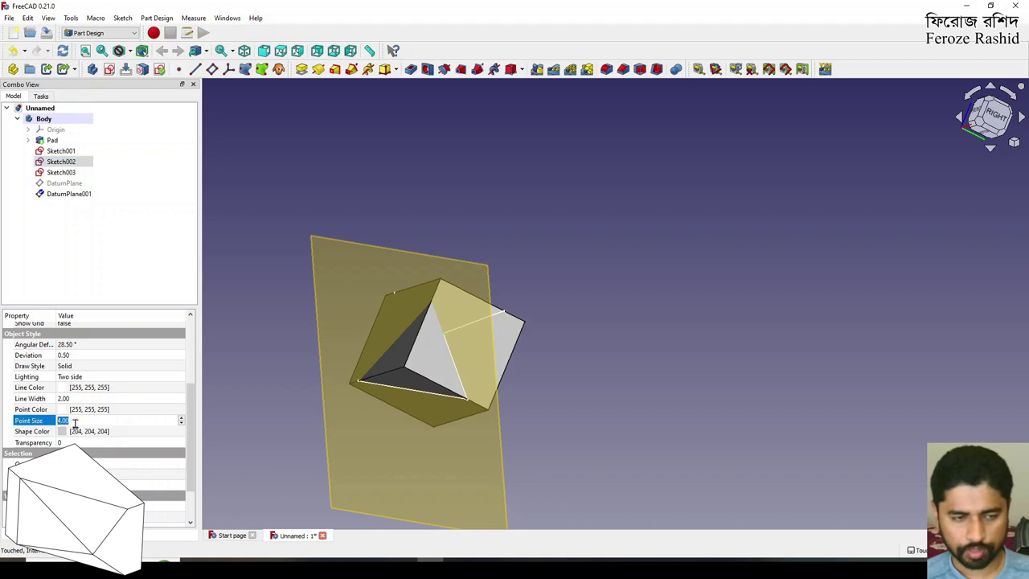
{"action": "key", "text": "Return"}
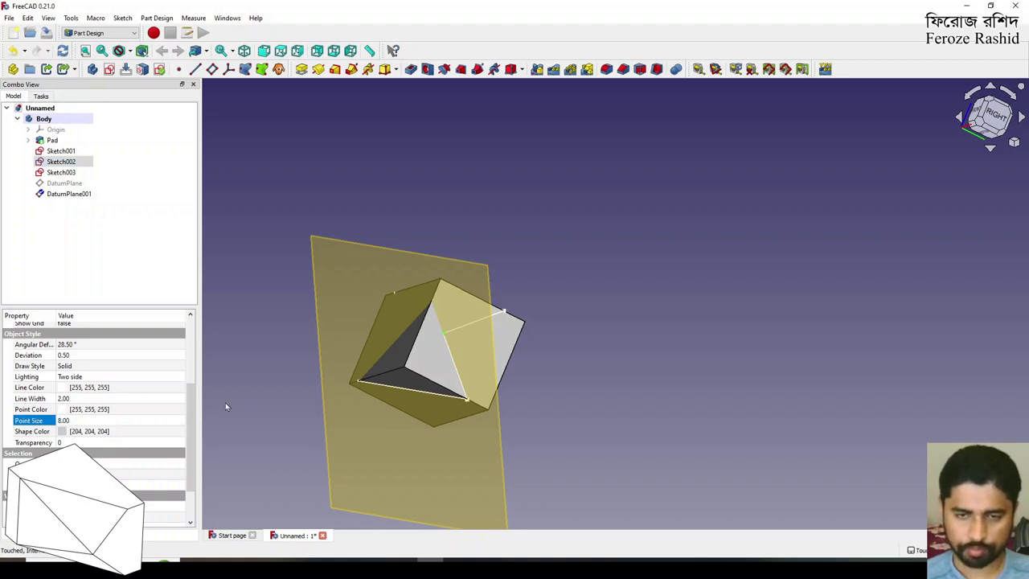
Hide the datum plane built on the bottom-face line, DatumPlane001.
{"action": "left_click", "coordinate": [586, 367]}
{"action": "mouse_move", "coordinate": [500, 305]}
{"action": "middle_mouse_down"}
{"action": "mouse_move", "coordinate": [457, 353]}
{"action": "mouse_move", "coordinate": [469, 384]}
{"action": "mouse_move", "coordinate": [499, 384]}
{"action": "middle_mouse_up"}
{"action": "left_click", "coordinate": [498, 383]}
{"action": "key", "text": "space"}
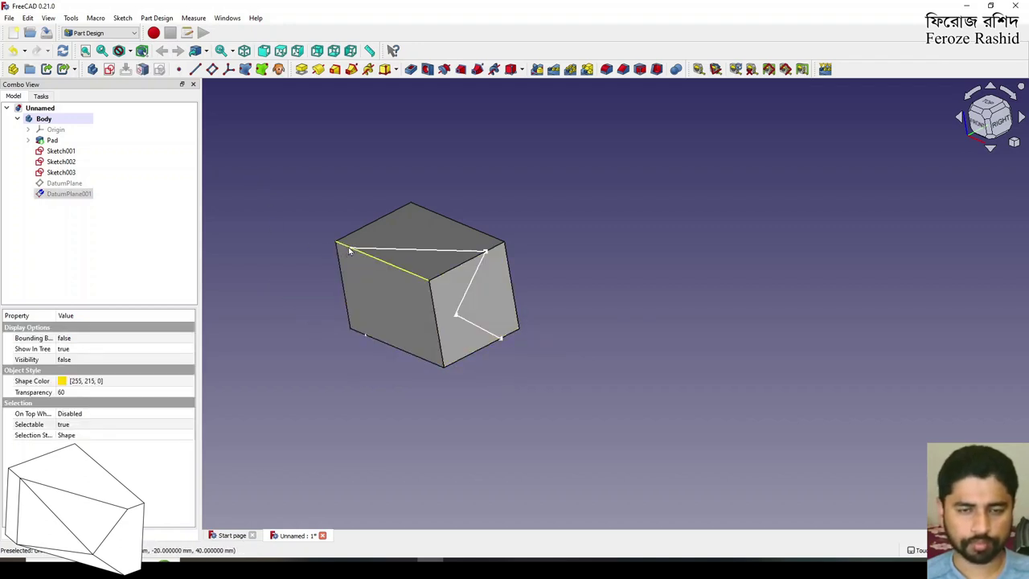
Create a datum plane through the front-edge endpoints of the top- and bottom-face lines and the shared vertex on the right face.
{"action": "left_click", "coordinate": [211, 69]}
{"action": "scroll", "coordinate": [337, 314], "scroll_direction": "up", "scroll_amount": 3}
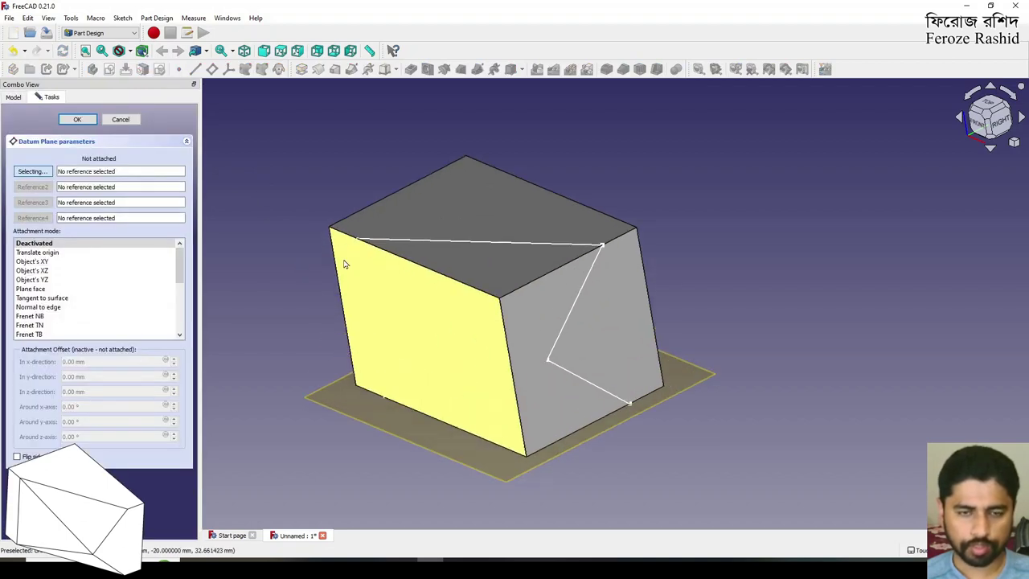
{"action": "left_click", "coordinate": [357, 238]}
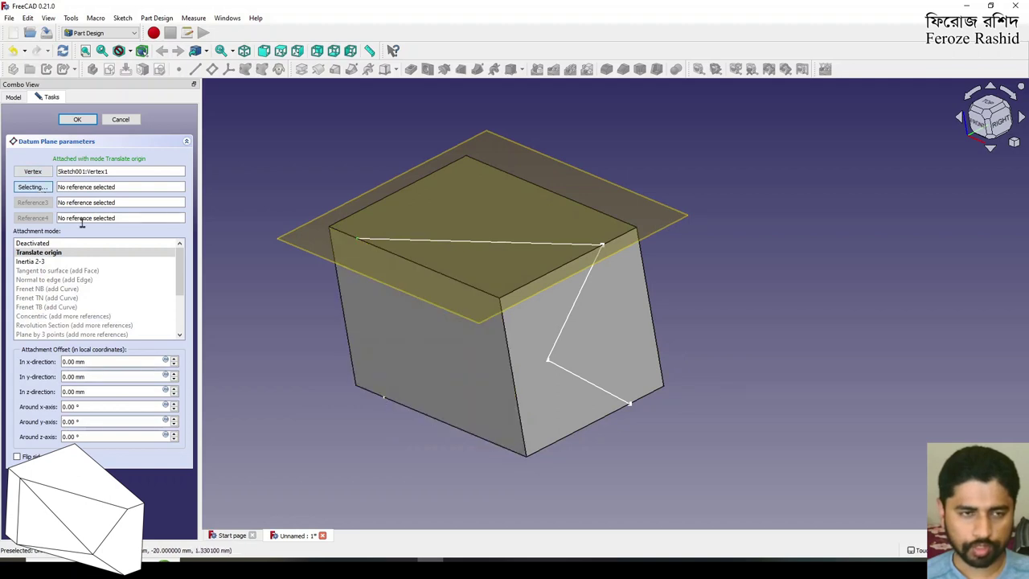
{"action": "left_click", "coordinate": [382, 398]}
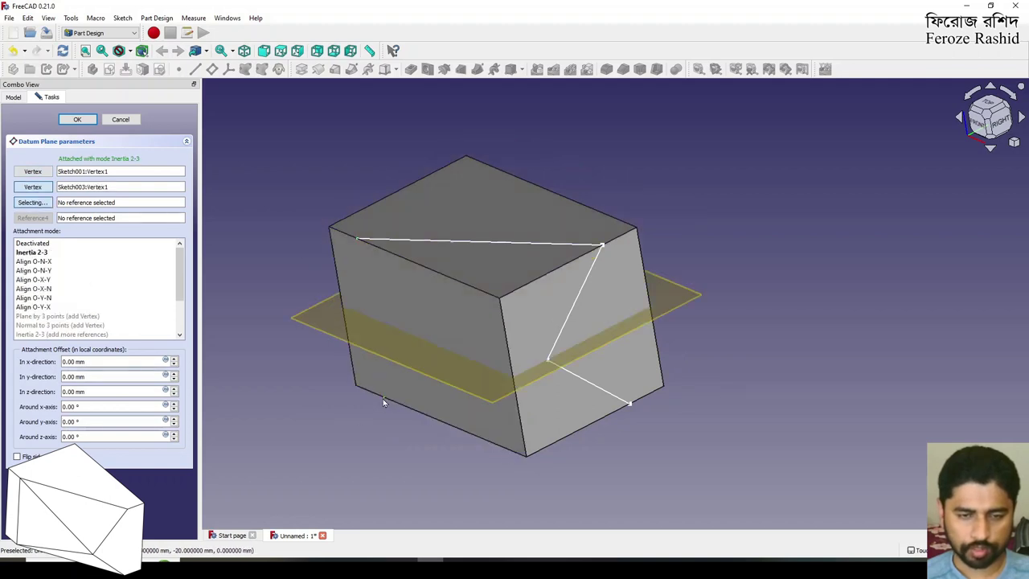
{"action": "left_click", "coordinate": [548, 361]}
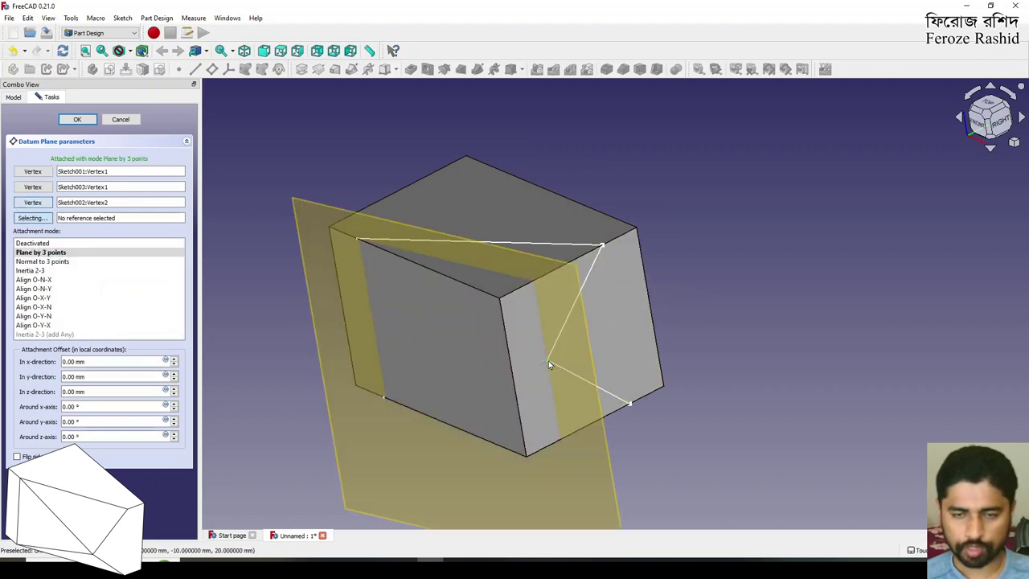
{"action": "left_click", "coordinate": [78, 119]}
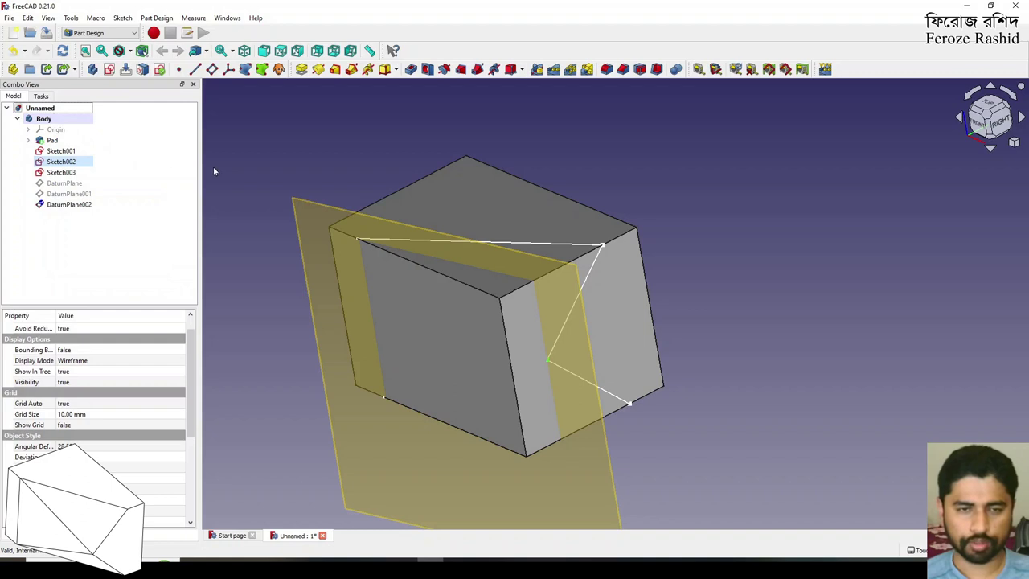
Show the hidden datum planes DatumPlane and DatumPlane001 again.
{"action": "left_click", "coordinate": [71, 204]}
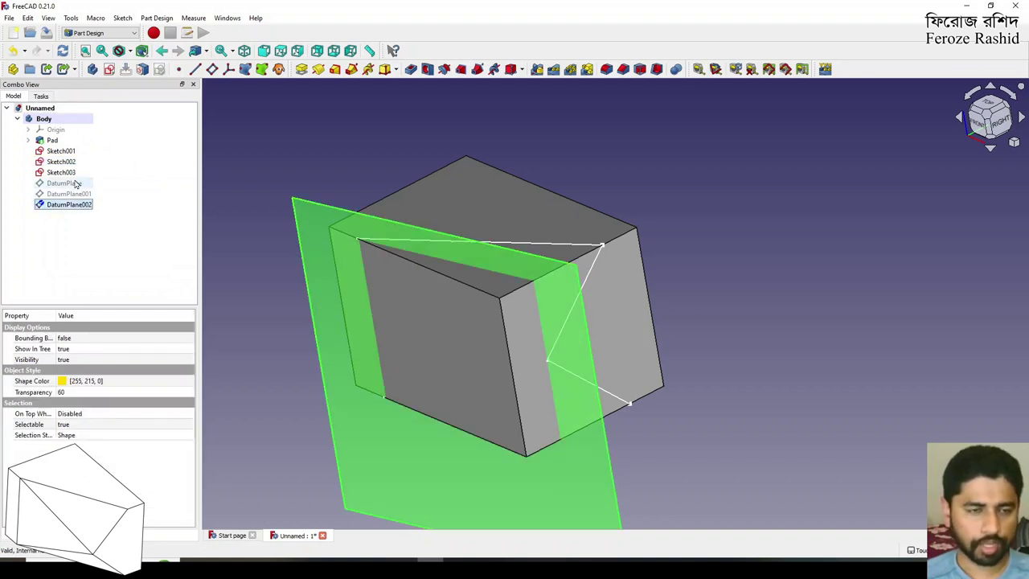
{"action": "left_click", "coordinate": [75, 184]}
{"action": "key", "text": "space"}
{"action": "left_click", "coordinate": [77, 194]}
{"action": "key", "text": "space"}
{"action": "left_click", "coordinate": [156, 261]}
{"action": "scroll", "coordinate": [401, 287], "scroll_direction": "down", "scroll_amount": 2}
{"action": "middle_click_drag", "start_coordinate": [586, 296], "coordinate": [438, 314]}
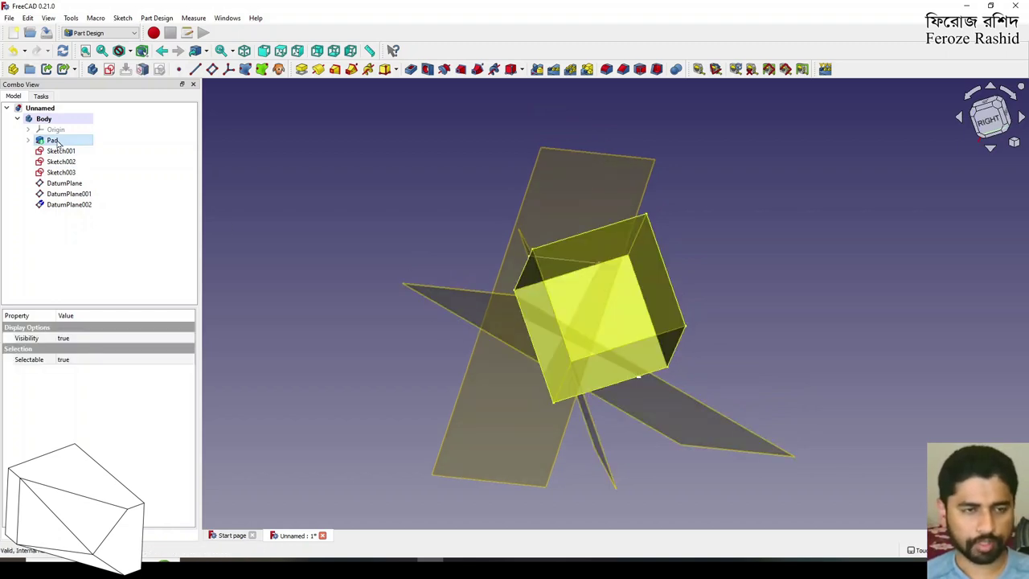
Rename the pad as BaseCube.
{"action": "left_click", "coordinate": [53, 141]}
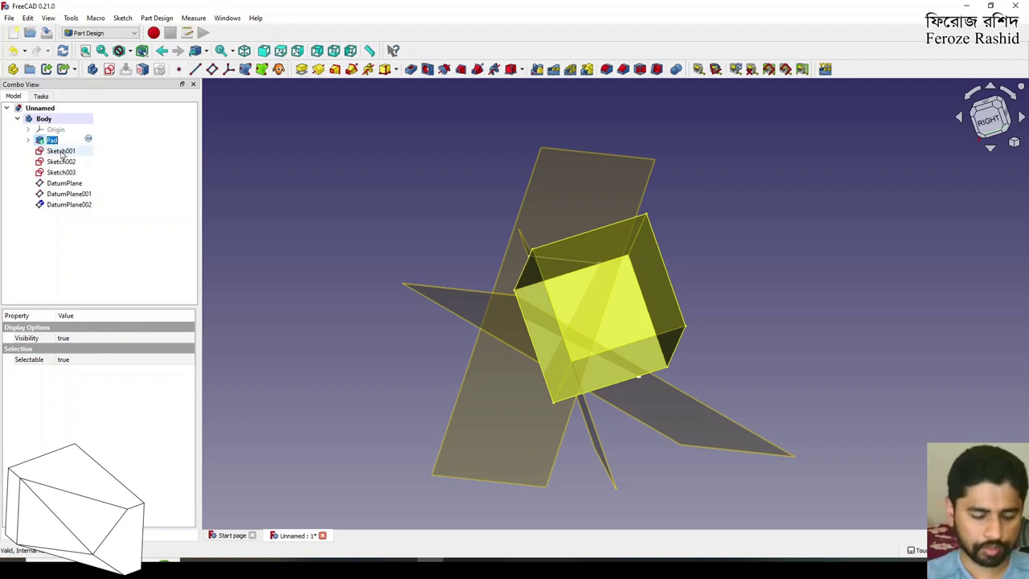
{"action": "type", "text": "be"}
{"action": "key", "text": "Return"}
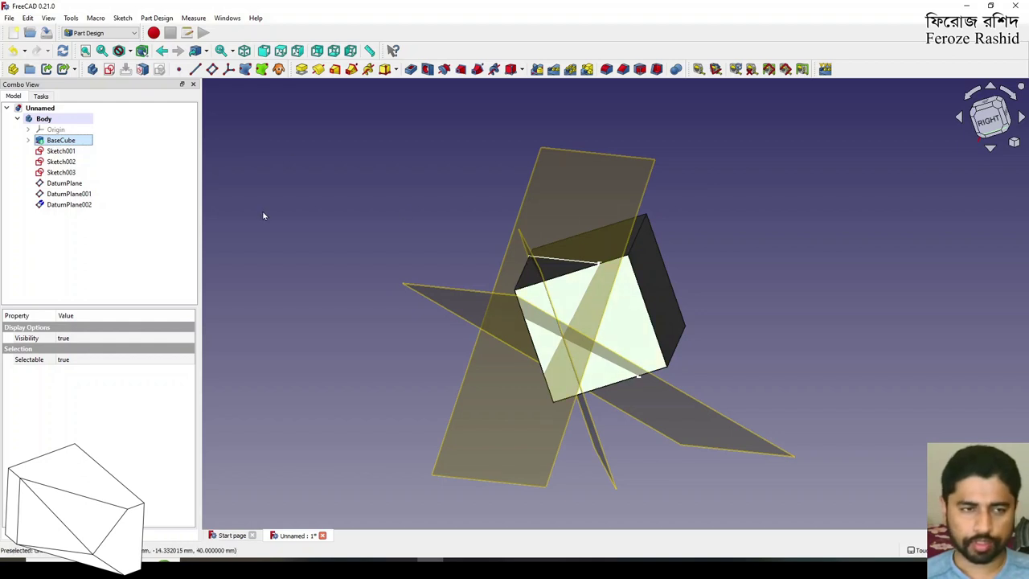
Switch to the Part workbench and slice BaseCube apart with the first datum plane, DatumPlane.
{"action": "left_click", "coordinate": [106, 33]}
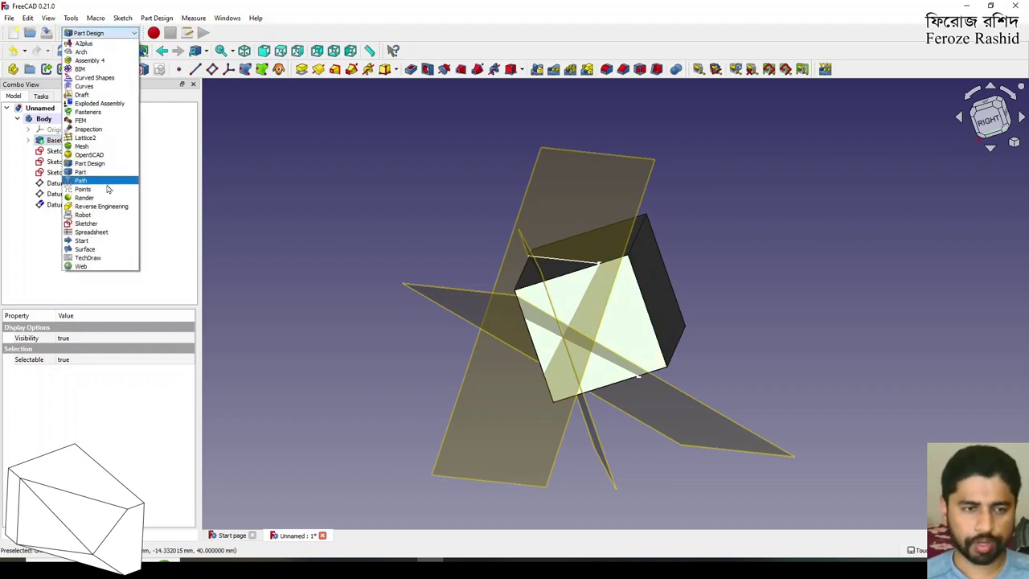
{"action": "left_click", "coordinate": [88, 172]}
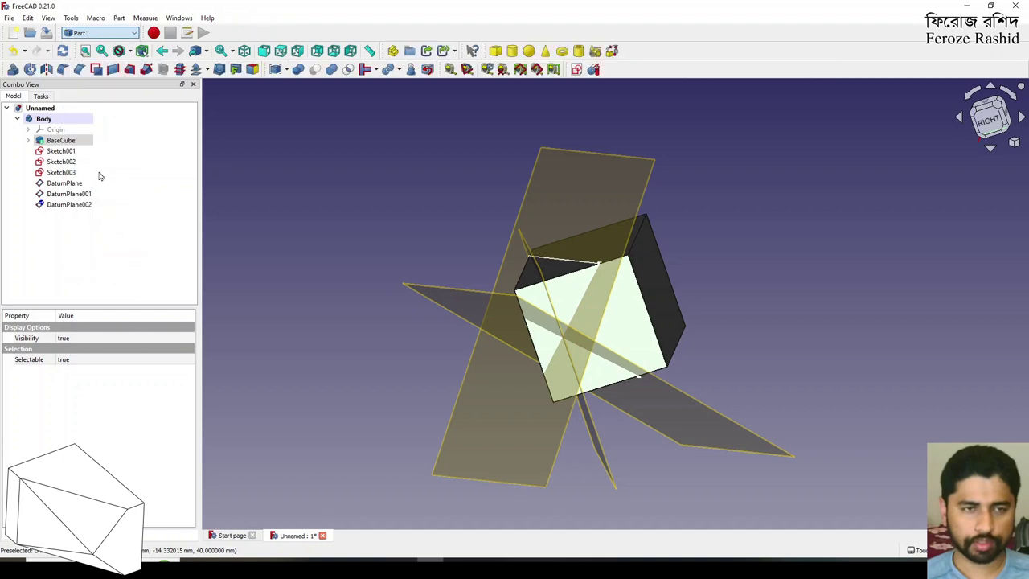
{"action": "left_click", "coordinate": [69, 142]}
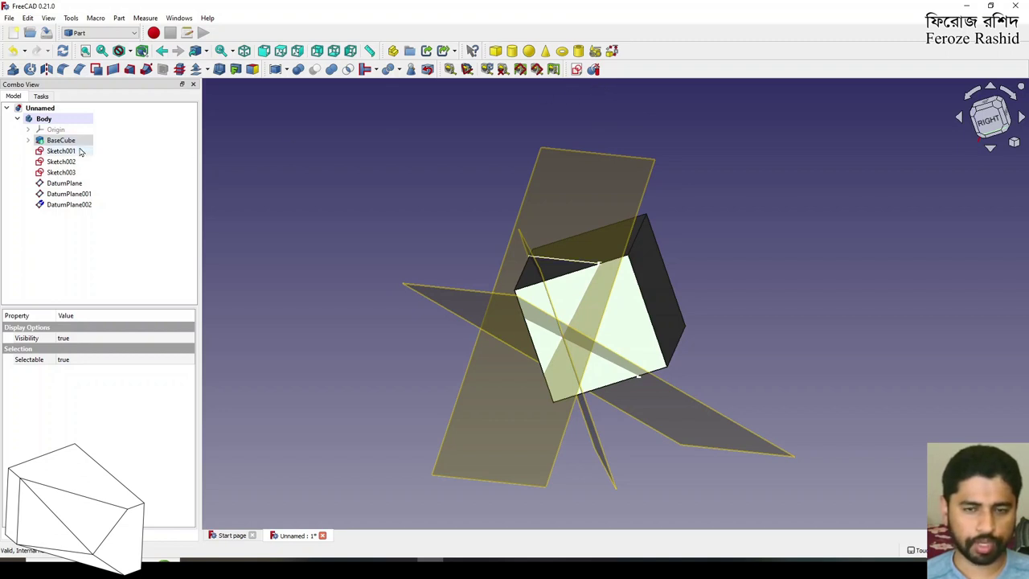
{"action": "scroll", "coordinate": [580, 218], "scroll_direction": "down", "scroll_amount": 1}
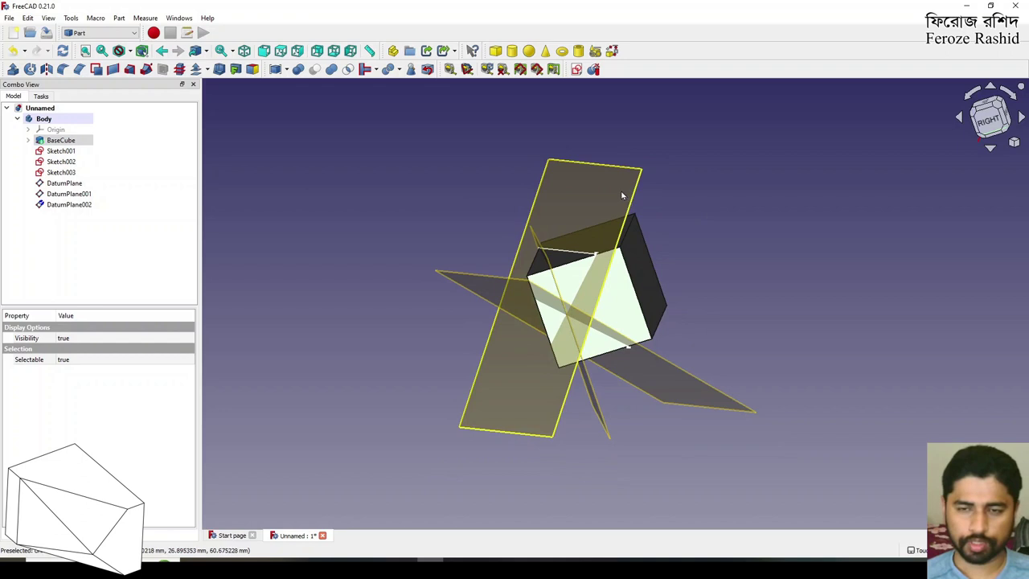
{"action": "left_click", "coordinate": [593, 70]}
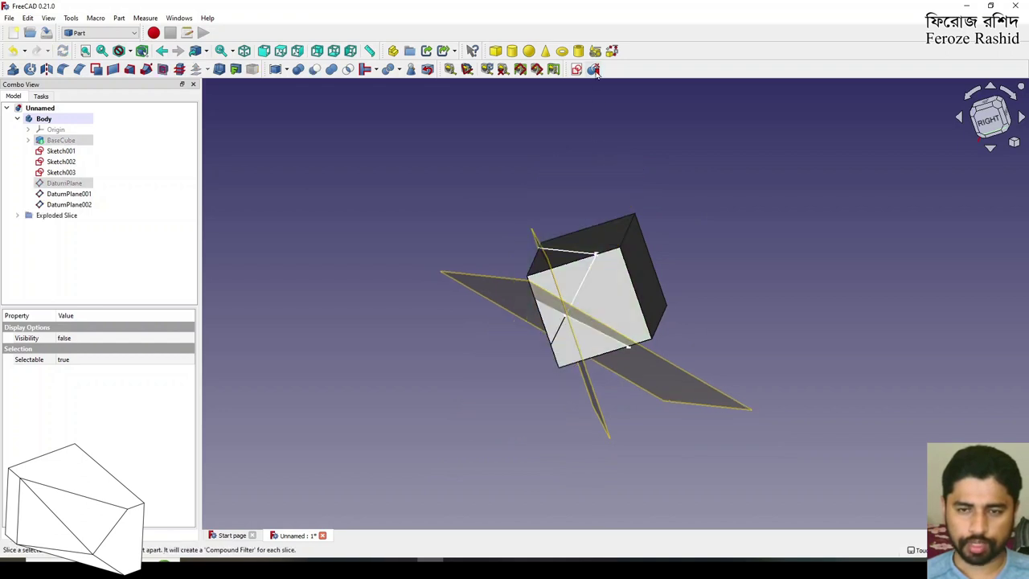
Slice the remaining main piece, Slice.0, apart with DatumPlane001.
{"action": "middle_click_drag", "start_coordinate": [572, 273], "coordinate": [700, 238]}
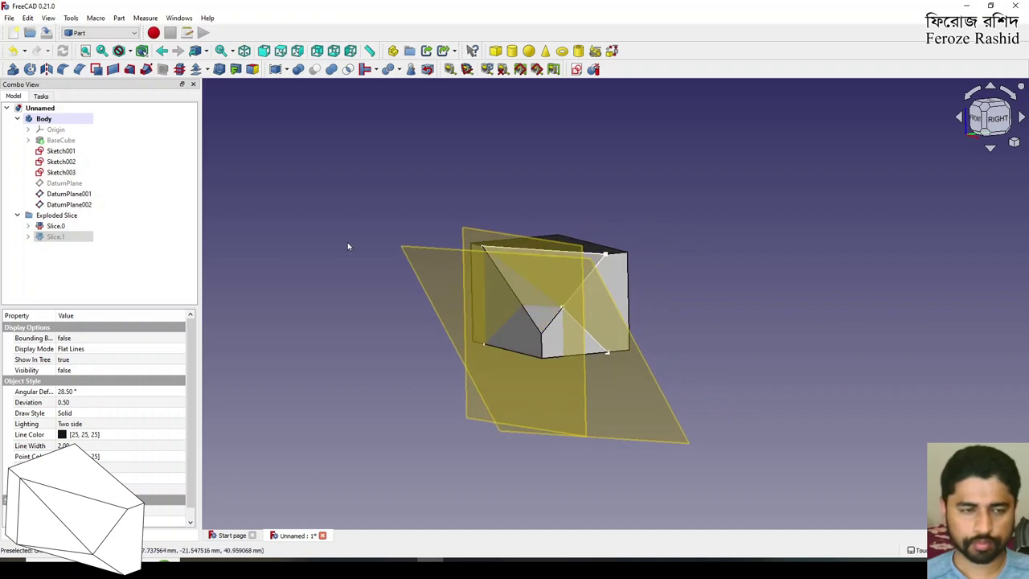
{"action": "left_click", "coordinate": [61, 226]}
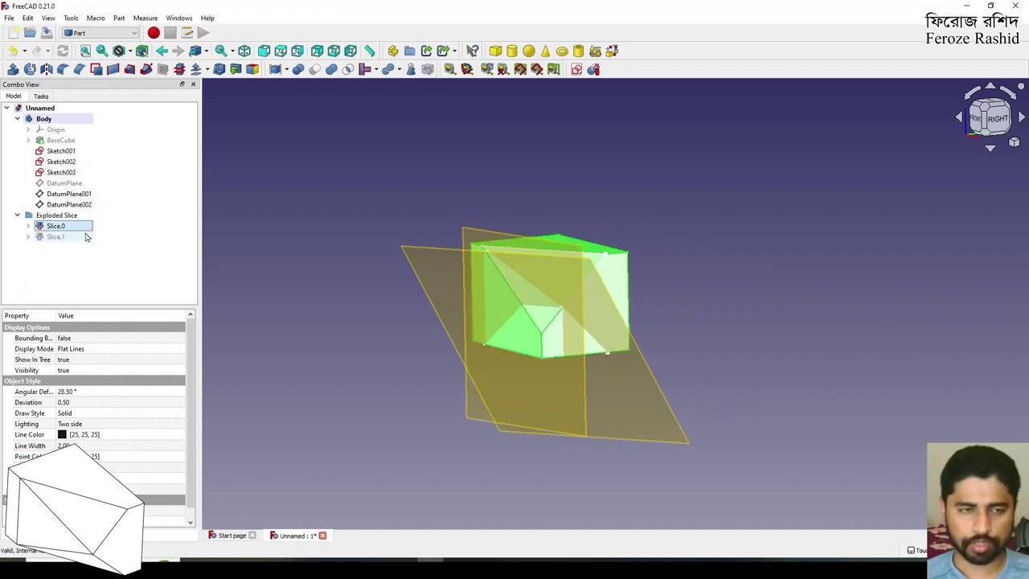
{"action": "left_click", "coordinate": [632, 386]}
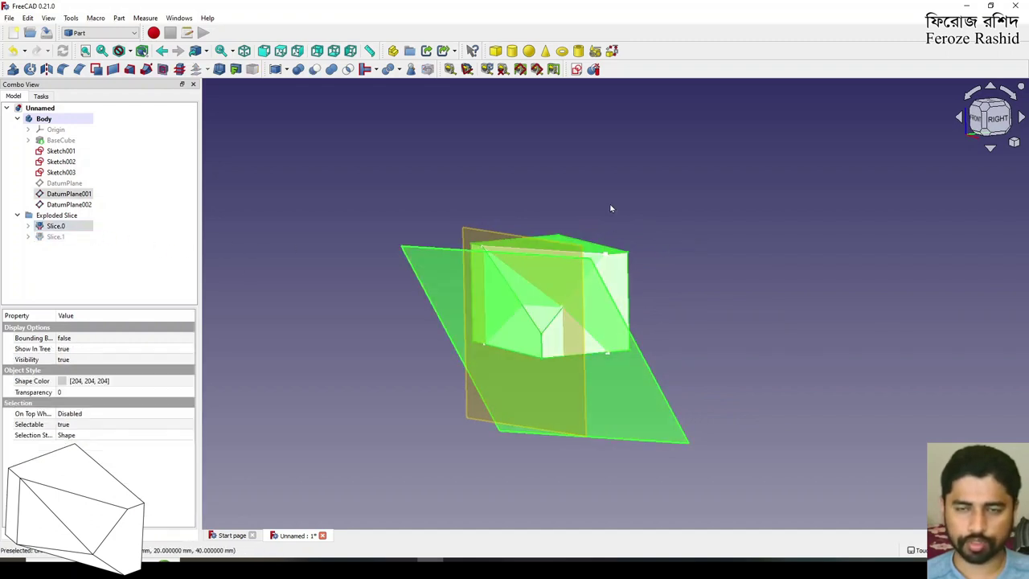
{"action": "left_click", "coordinate": [593, 69]}
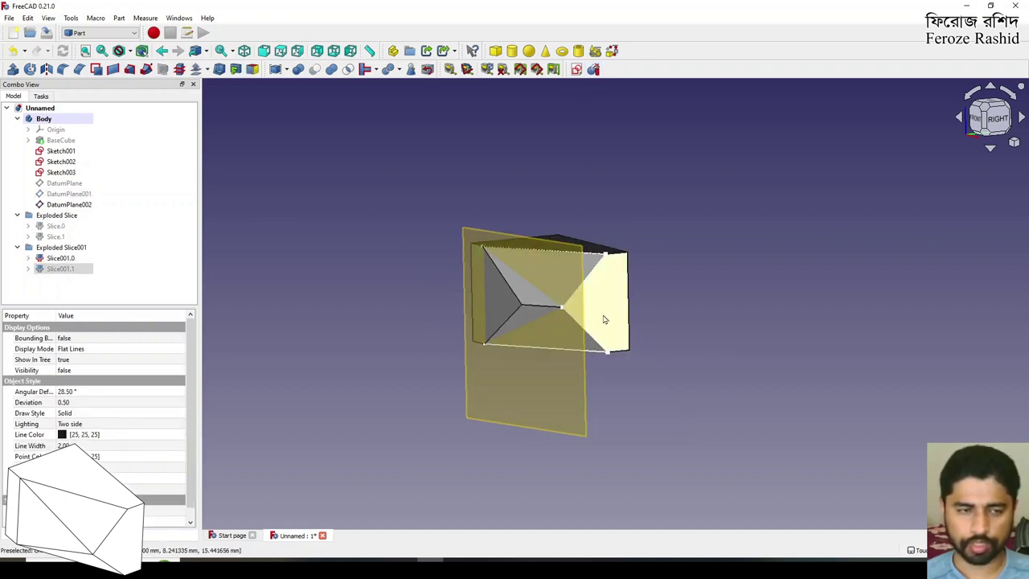
Slice the main piece Slice001.0 apart with DatumPlane002.
{"action": "left_click", "coordinate": [61, 258]}
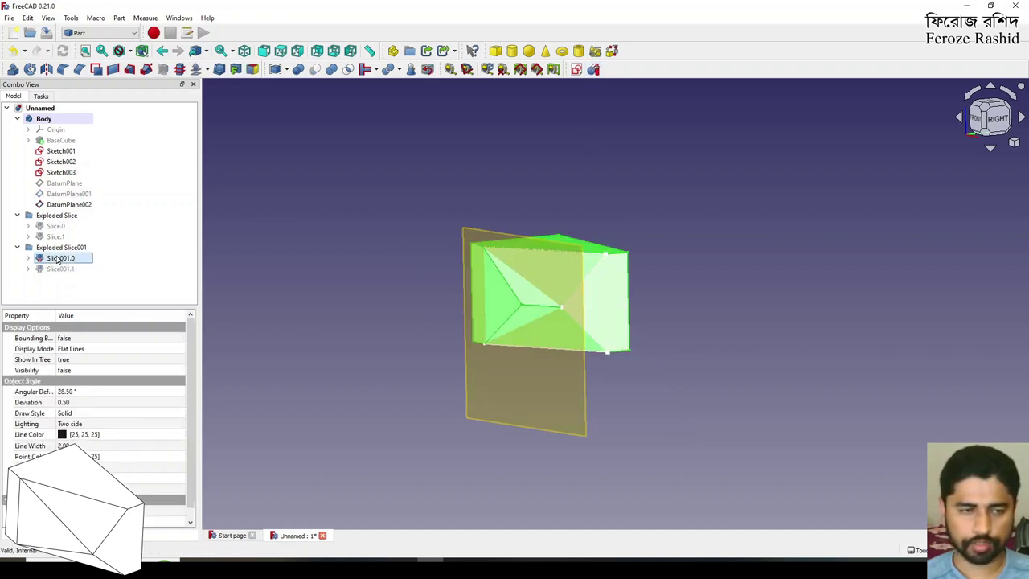
{"action": "left_click", "coordinate": [569, 400], "text": "ctrl"}
{"action": "left_click", "coordinate": [593, 69]}
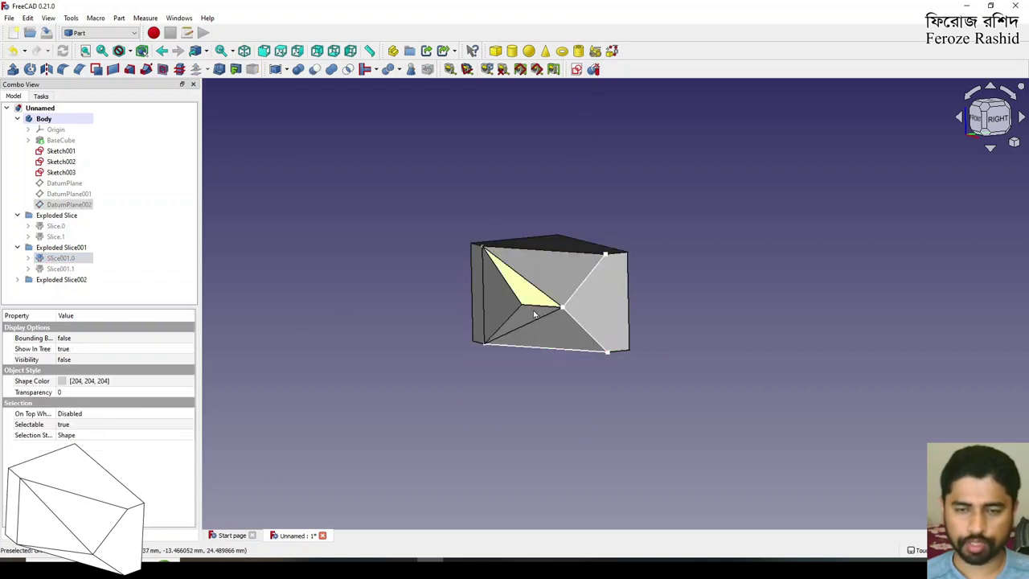
Hide the three face sketches Sketch001, Sketch002 and Sketch003.
{"action": "mouse_move", "coordinate": [602, 339]}
{"action": "middle_mouse_down"}
{"action": "mouse_move", "coordinate": [581, 374]}
{"action": "mouse_move", "coordinate": [566, 370]}
{"action": "middle_mouse_up"}
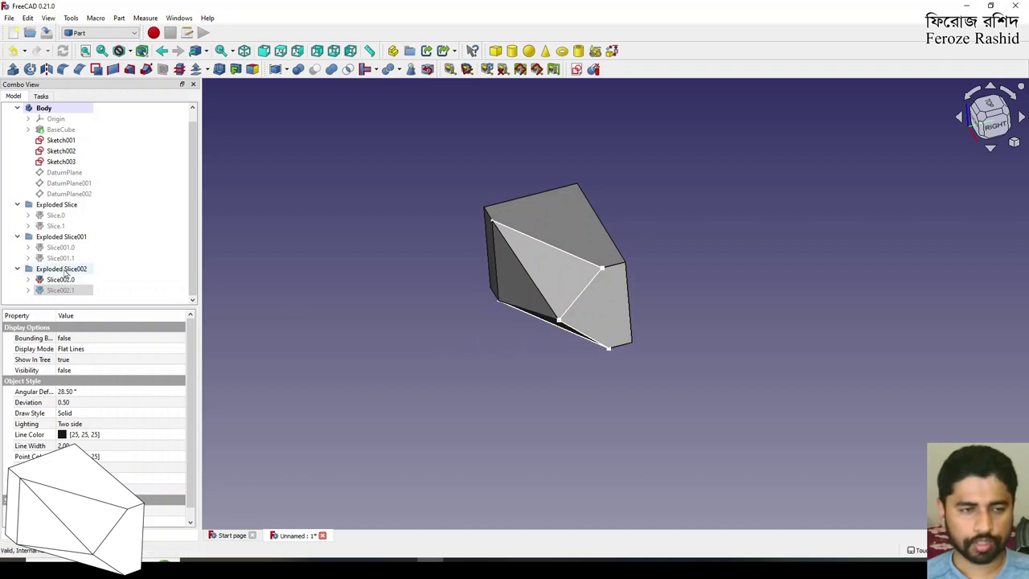
{"action": "left_click", "coordinate": [64, 161]}
{"action": "left_click", "coordinate": [63, 151], "text": "ctrl"}
{"action": "left_click", "coordinate": [63, 139], "text": "ctrl"}
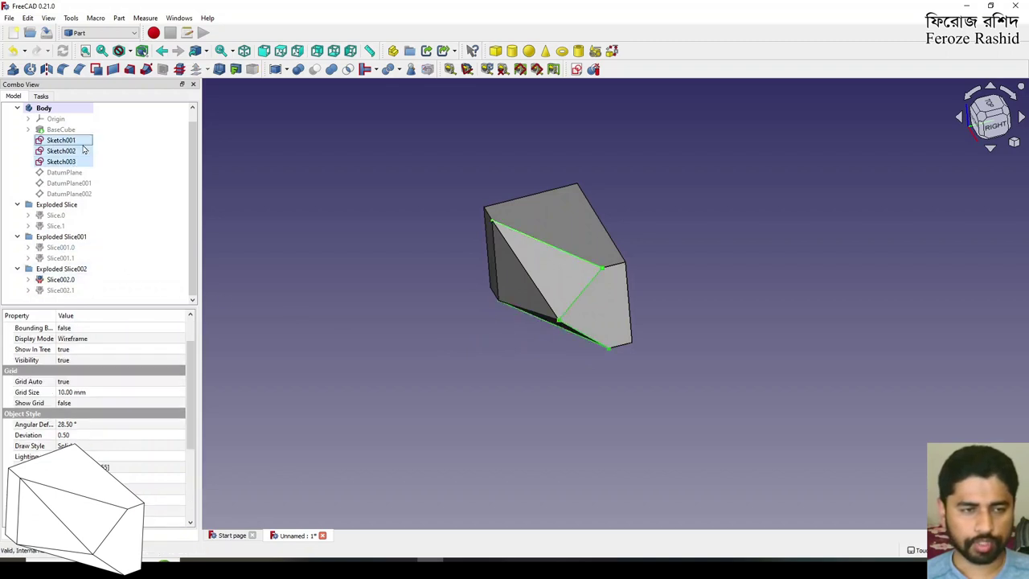
{"action": "left_click", "coordinate": [286, 290]}
{"action": "scroll", "coordinate": [489, 344], "scroll_direction": "up", "scroll_amount": 2}
{"action": "mouse_move", "coordinate": [489, 345]}
{"action": "middle_mouse_down"}
{"action": "mouse_move", "coordinate": [544, 303]}
{"action": "mouse_move", "coordinate": [610, 349]}
{"action": "mouse_move", "coordinate": [526, 309]}
{"action": "mouse_move", "coordinate": [539, 287]}
{"action": "mouse_move", "coordinate": [630, 311]}
{"action": "middle_mouse_up"}
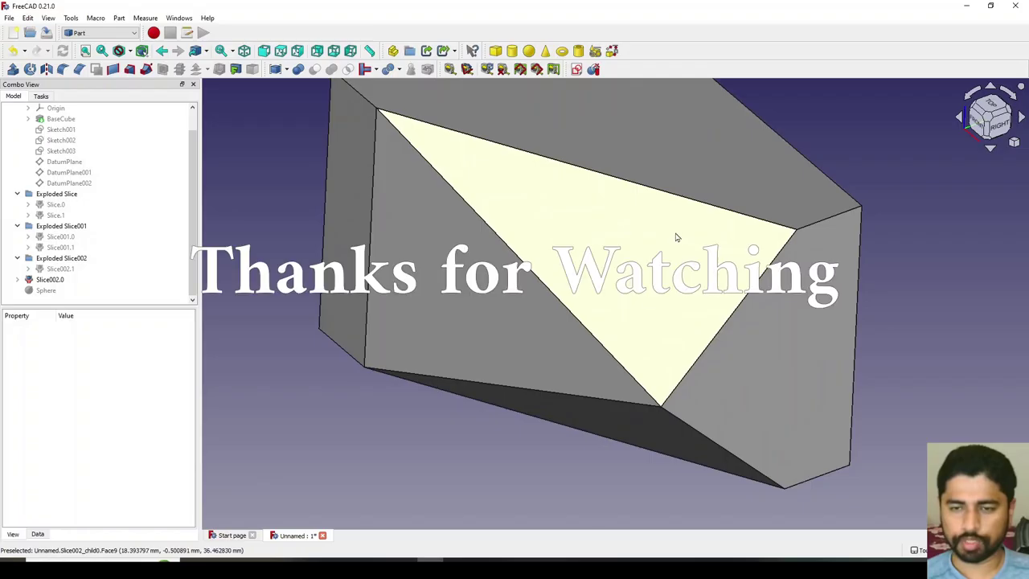
{"action": "middle_click_drag", "start_coordinate": [675, 232], "coordinate": [619, 299]}
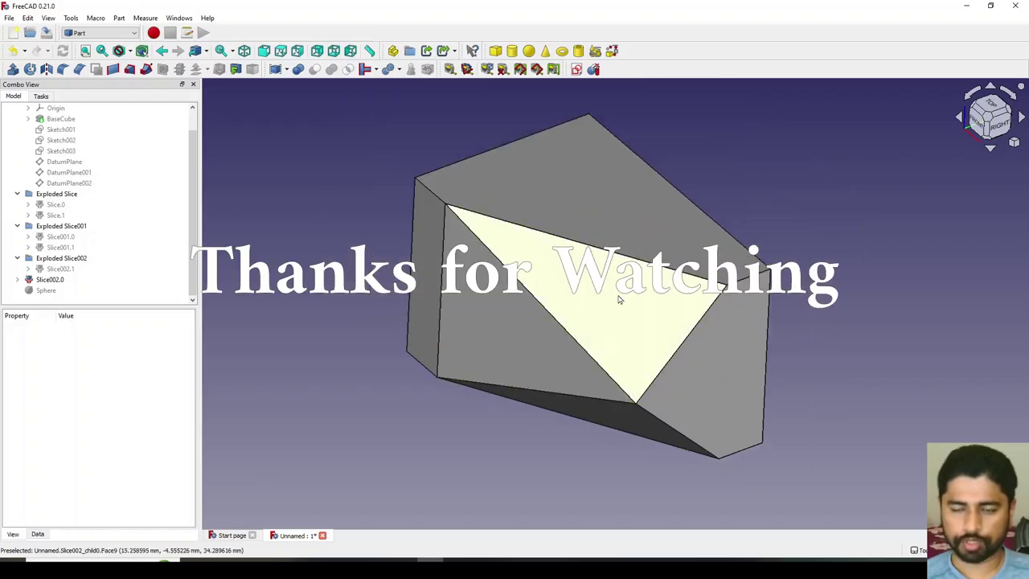